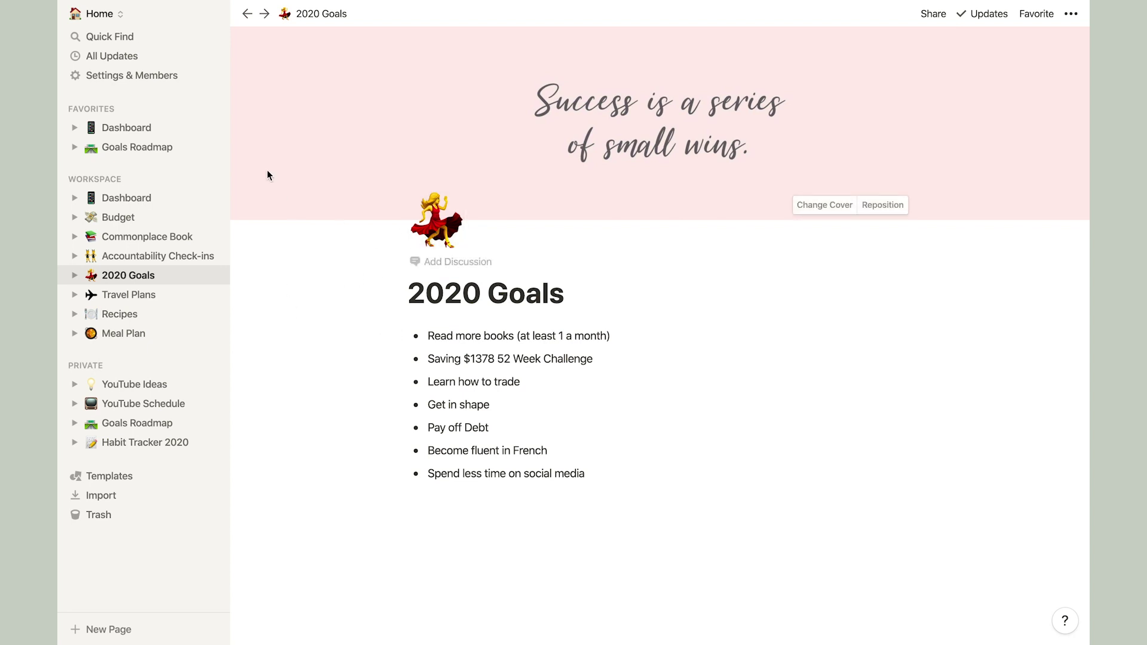
View the Goals Roadmap page and the Dashboard's Quick Reference links and daily Habit Tracker for the whole week.
click(149, 147)
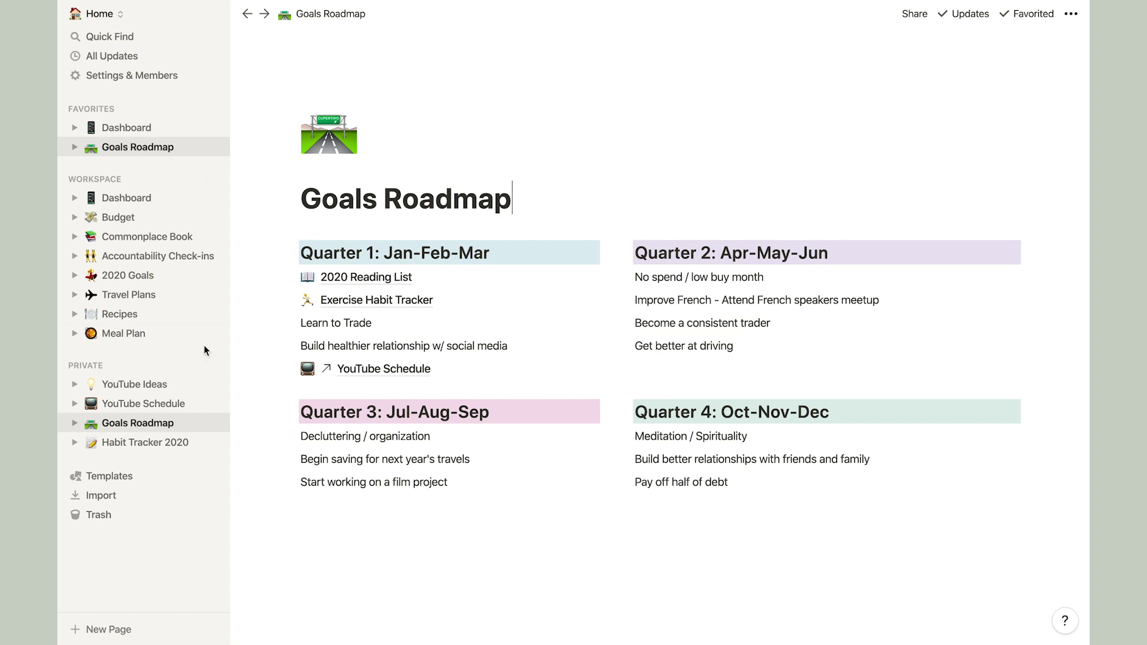
click(203, 198)
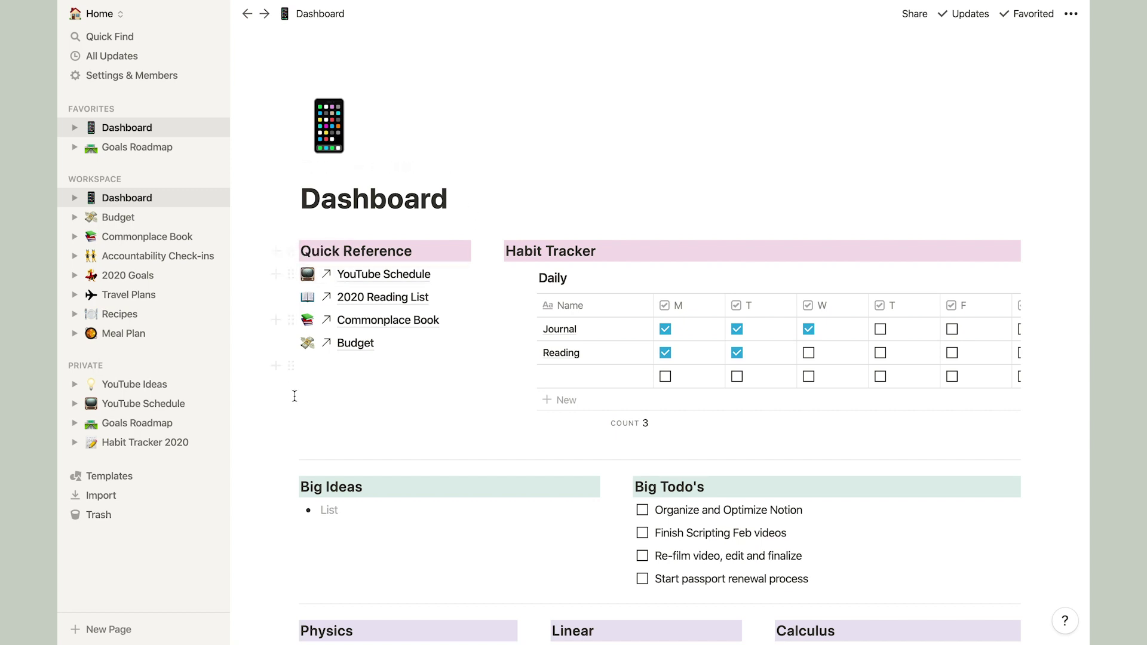
drag(482, 248, 488, 309)
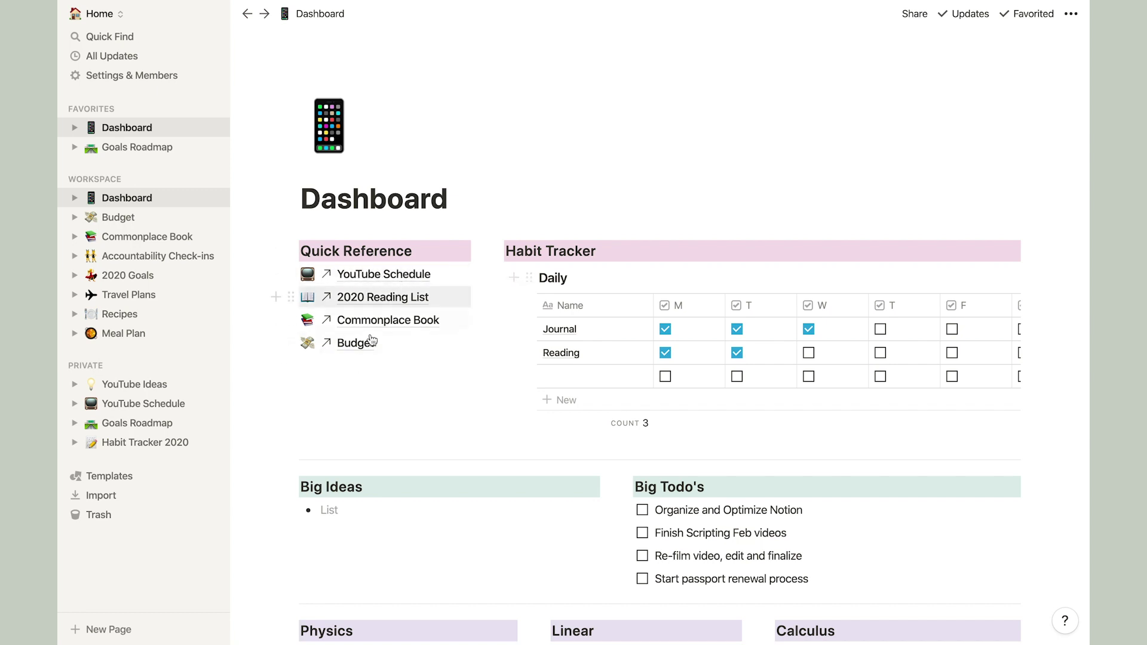
scroll(371, 354, down, 3)
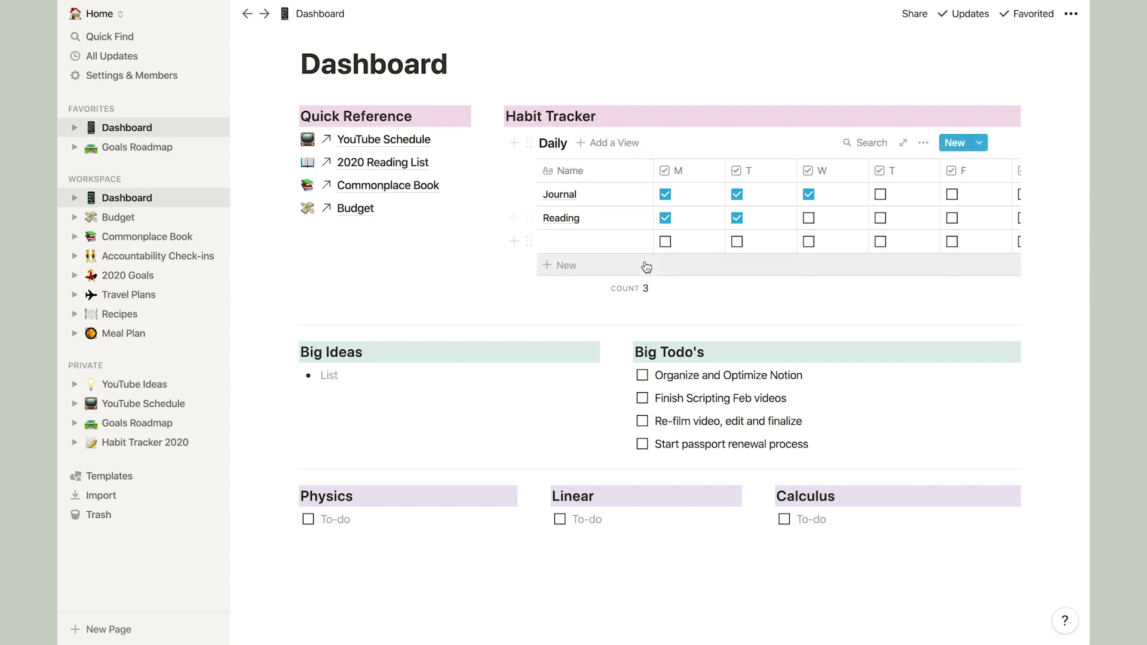
scroll(707, 277, right, 3)
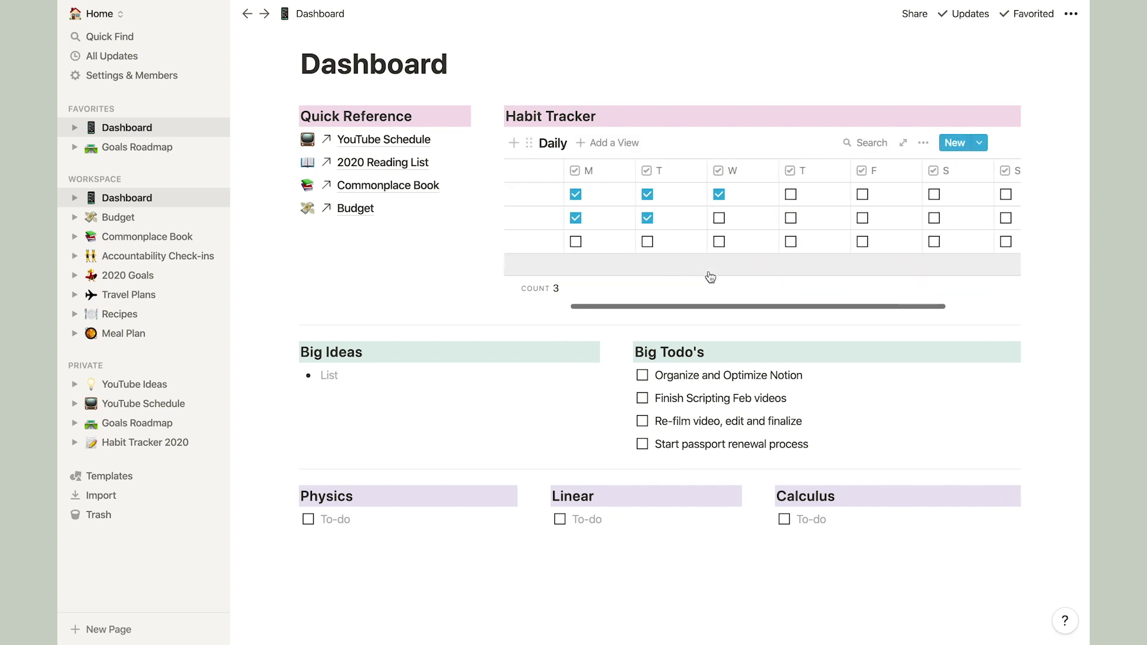
scroll(710, 277, left, 3)
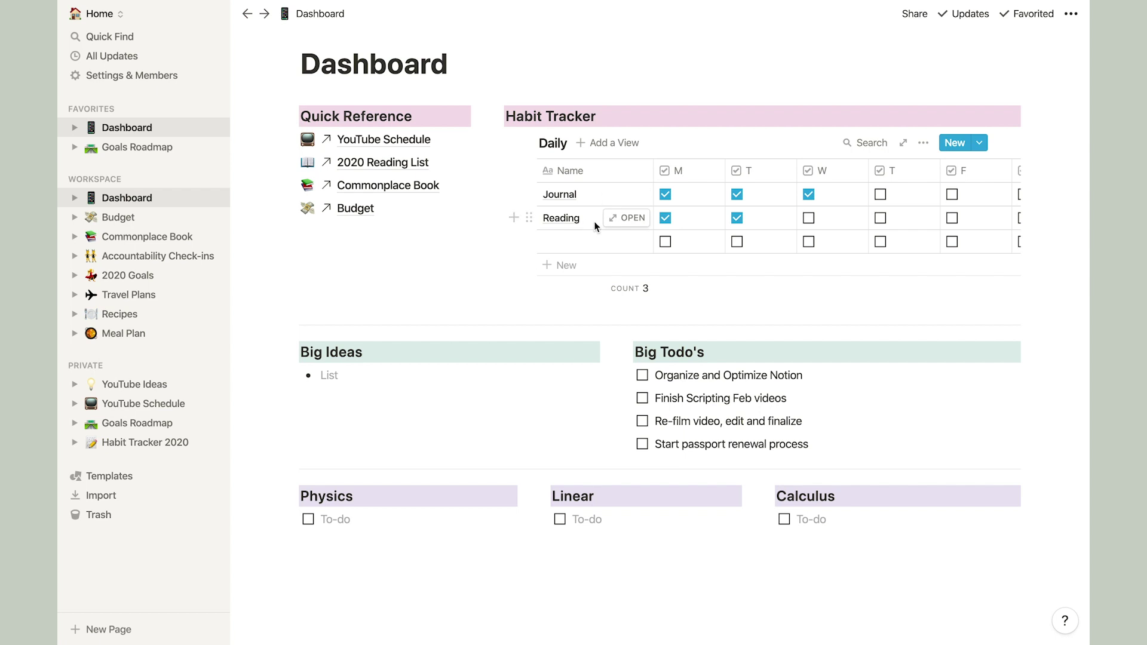
Look over the Dashboard's Big Ideas, Big Todo's, Physics, Linear and Calculus sections.
scroll(299, 266, down, 3)
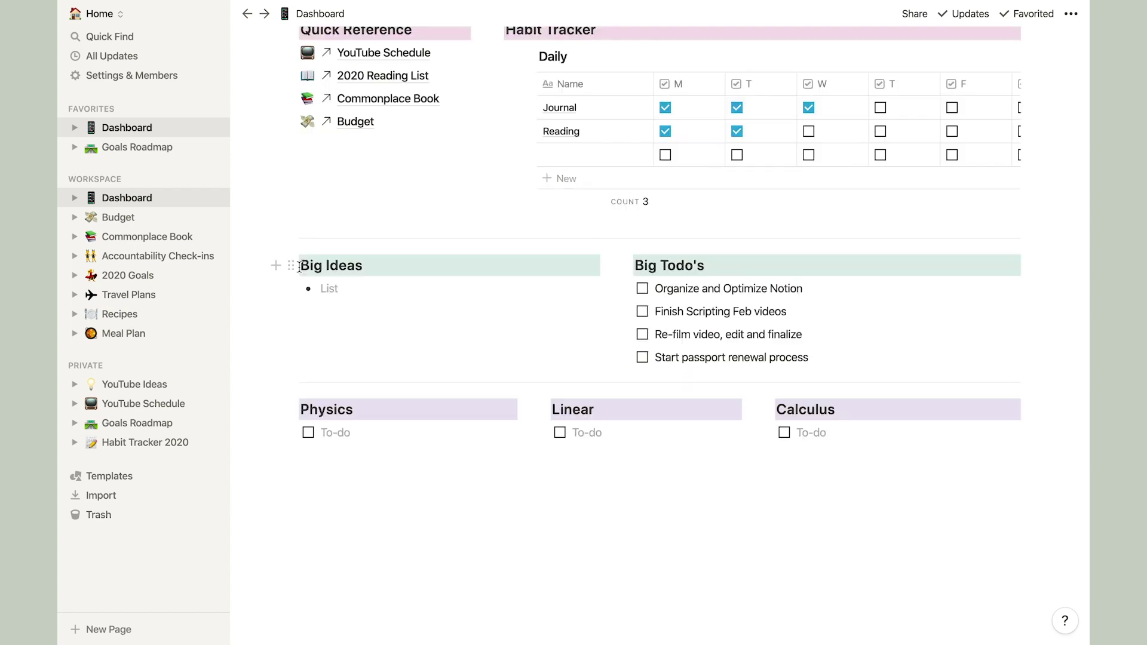
click(328, 293)
click(454, 444)
key(BackSpace)
scroll(492, 545, up, 5)
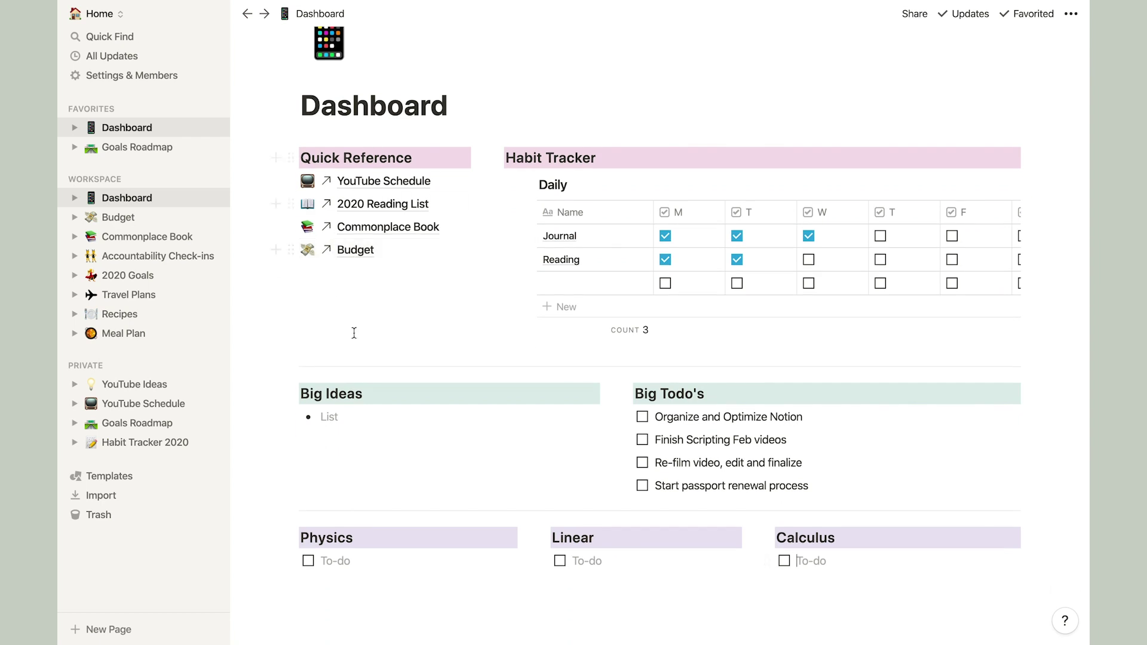
Open the 2020 Reading List from the Dashboard's Quick Reference, read the entry for The Pearl, and return to the list.
click(381, 206)
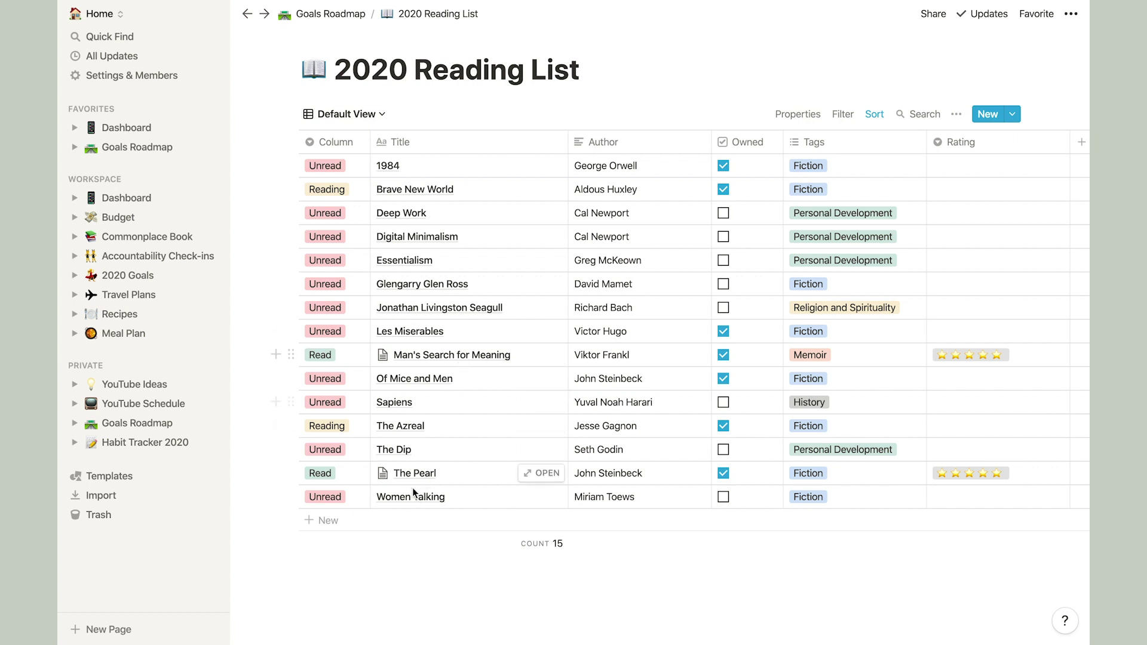
scroll(527, 213, up, 1)
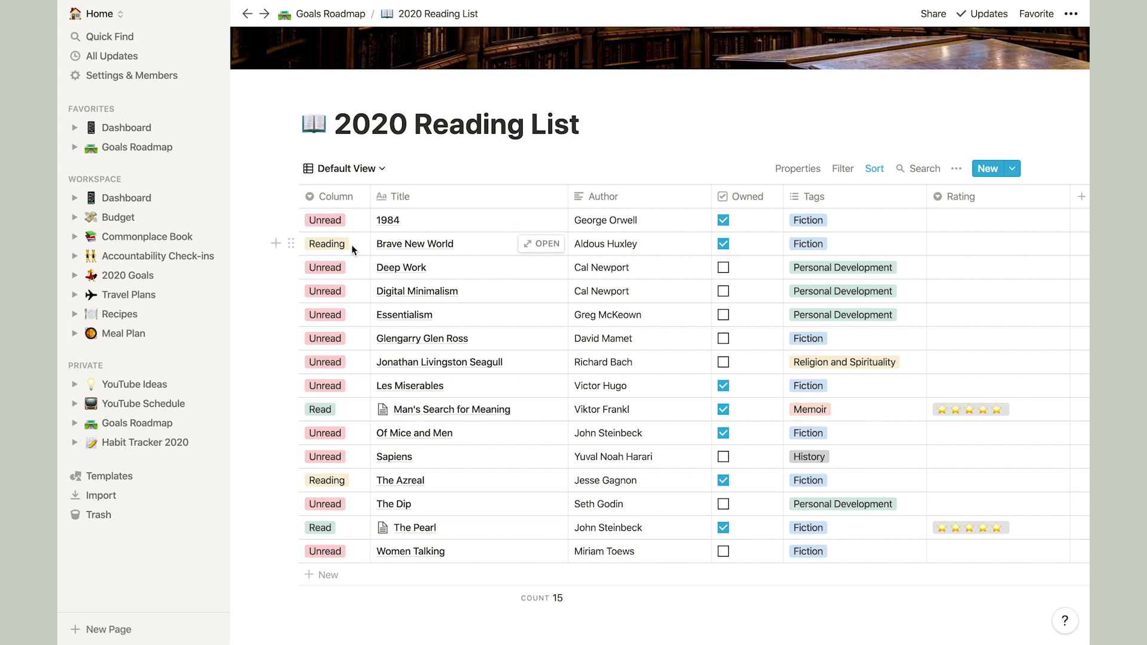
scroll(343, 418, down, 2)
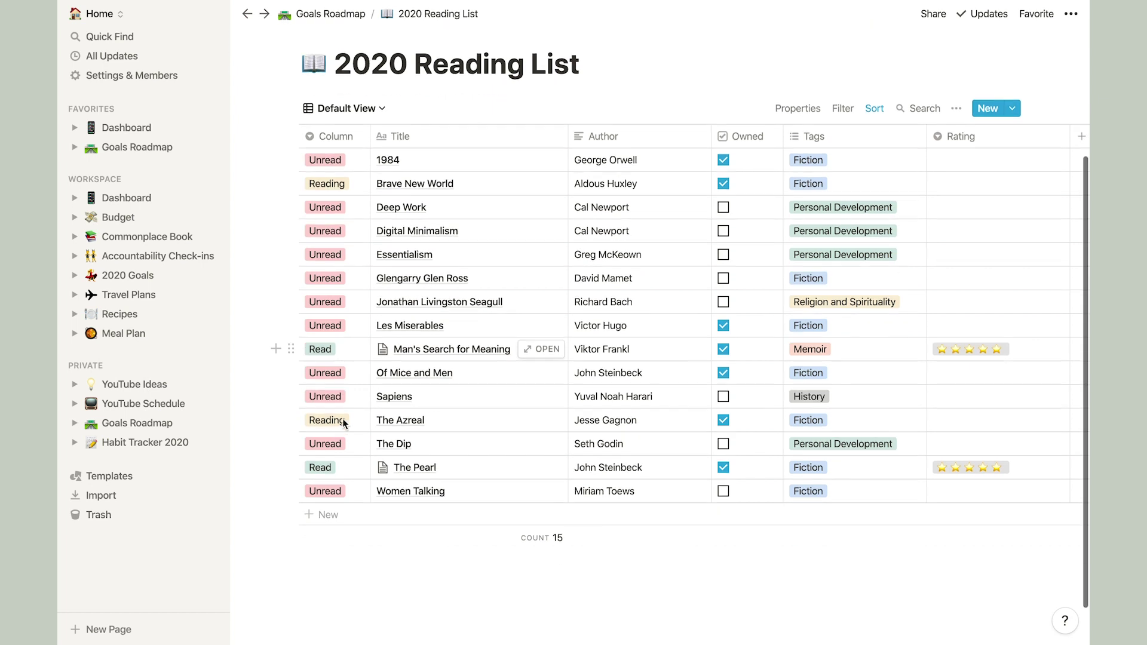
scroll(342, 441, up, 1)
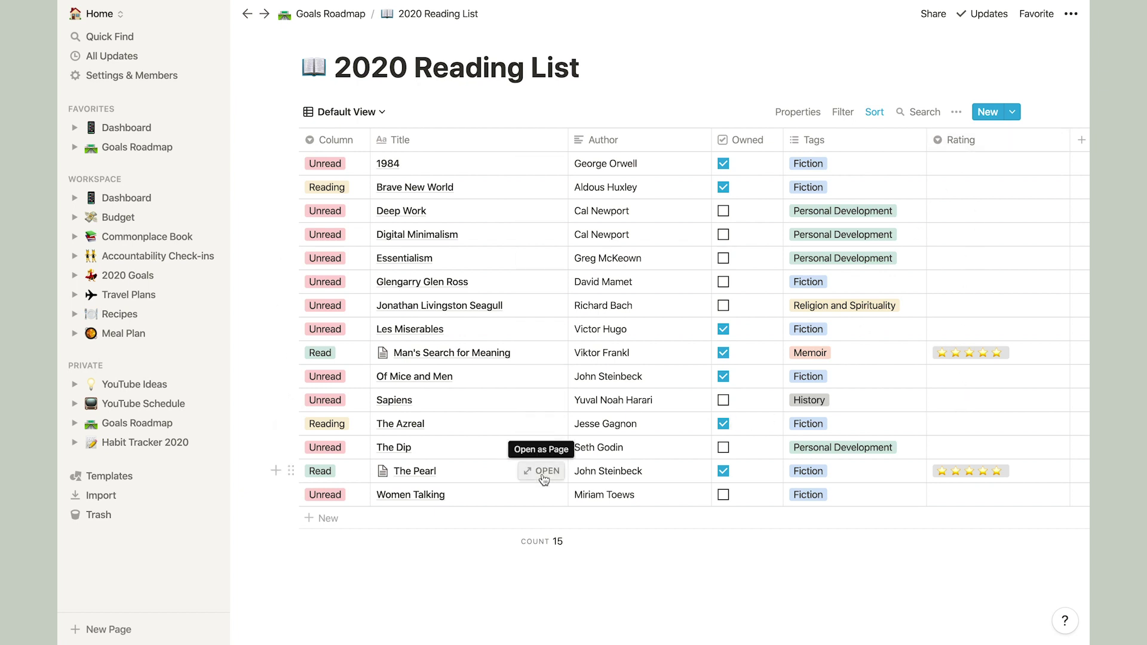
click(544, 472)
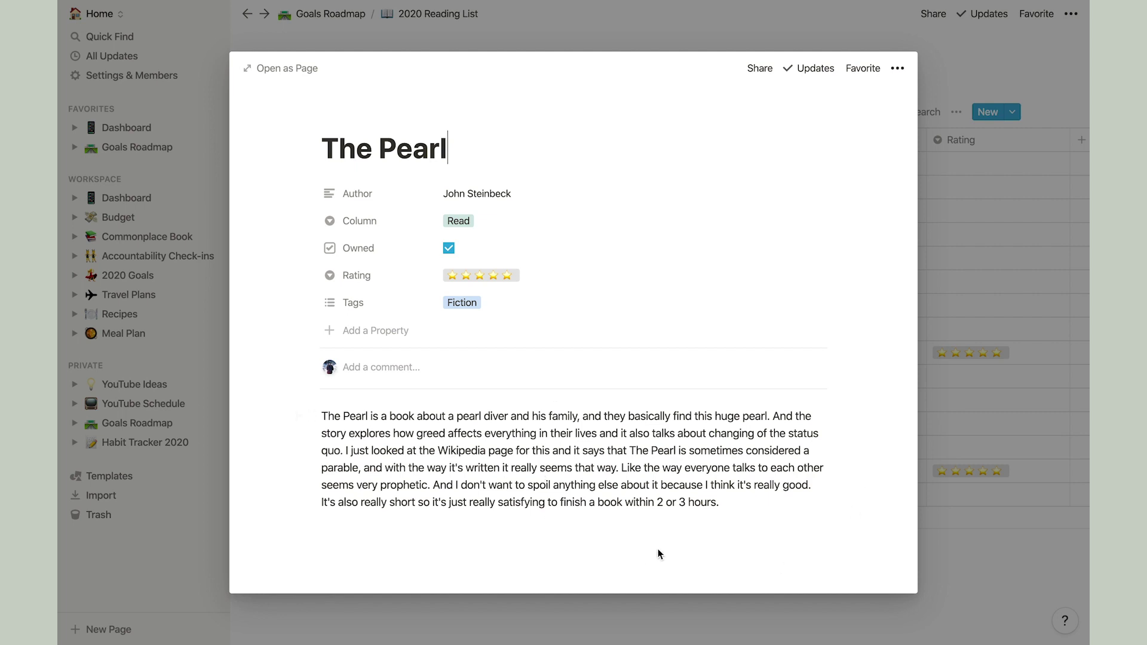
click(979, 557)
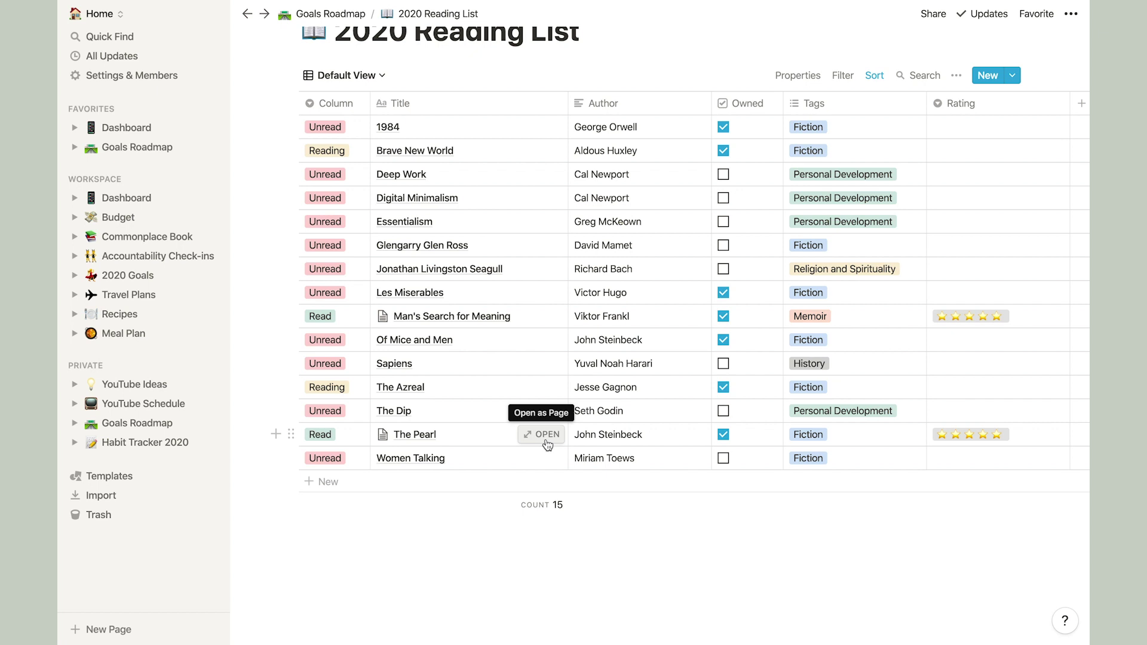
scroll(547, 445, up, 3)
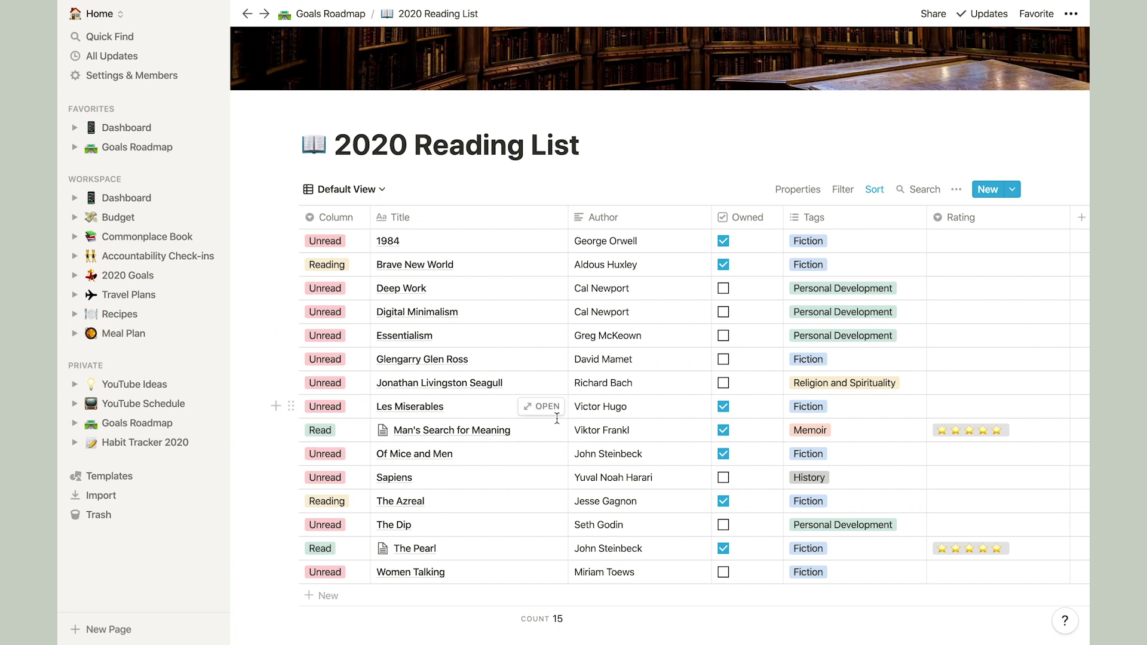
View the Commonplace Book gallery and return to the Dashboard.
click(129, 295)
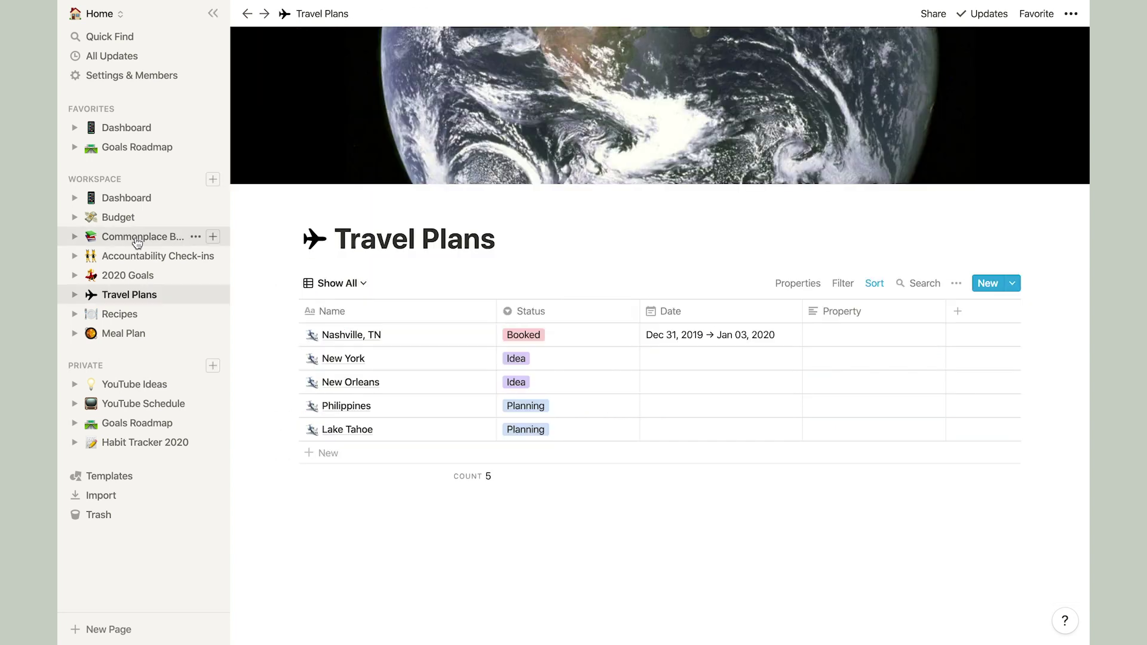
click(148, 237)
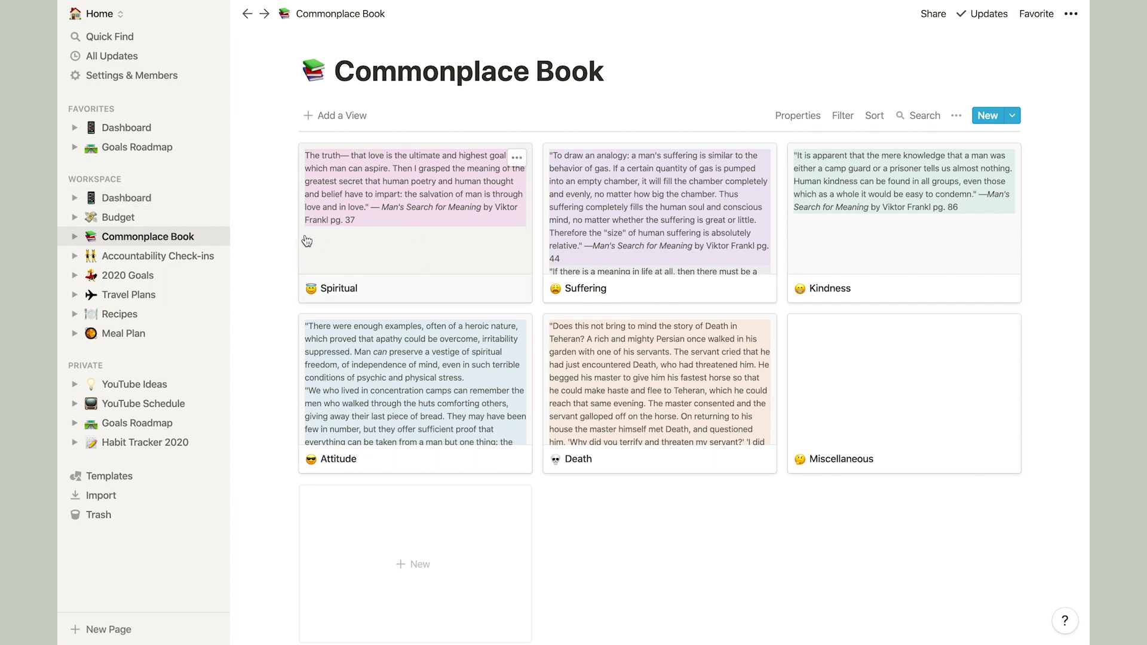
click(122, 198)
scroll(586, 372, down, 3)
scroll(398, 414, up, 3)
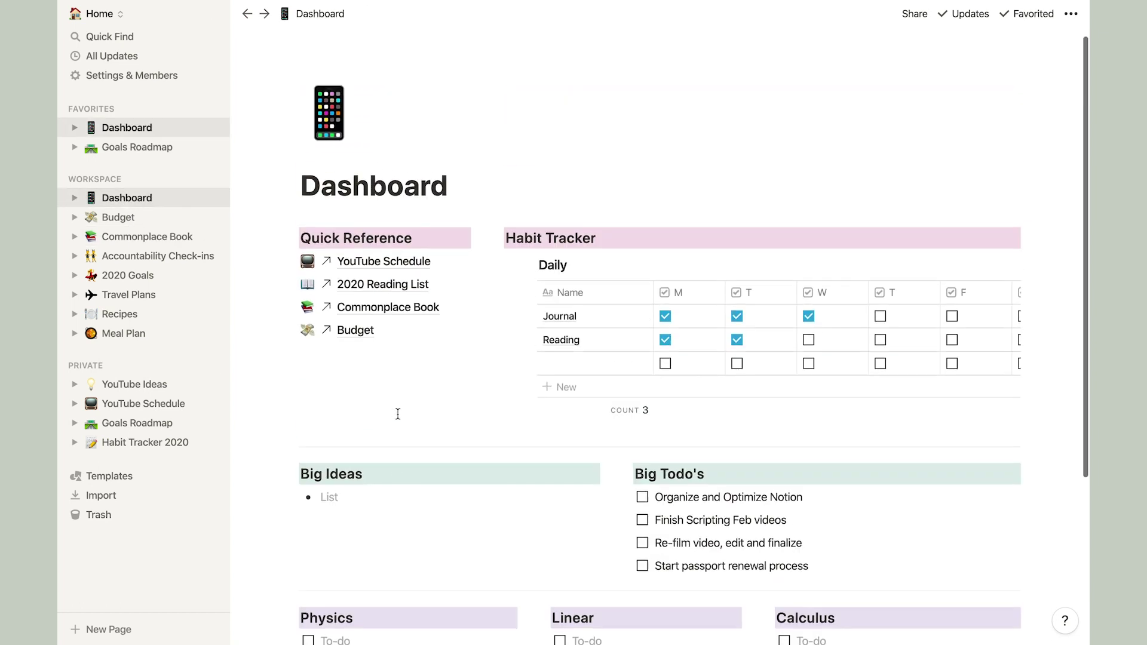
Open the Flying Template of the Travel Plans database for editing, look through its properties and content blocks, and close it.
click(129, 294)
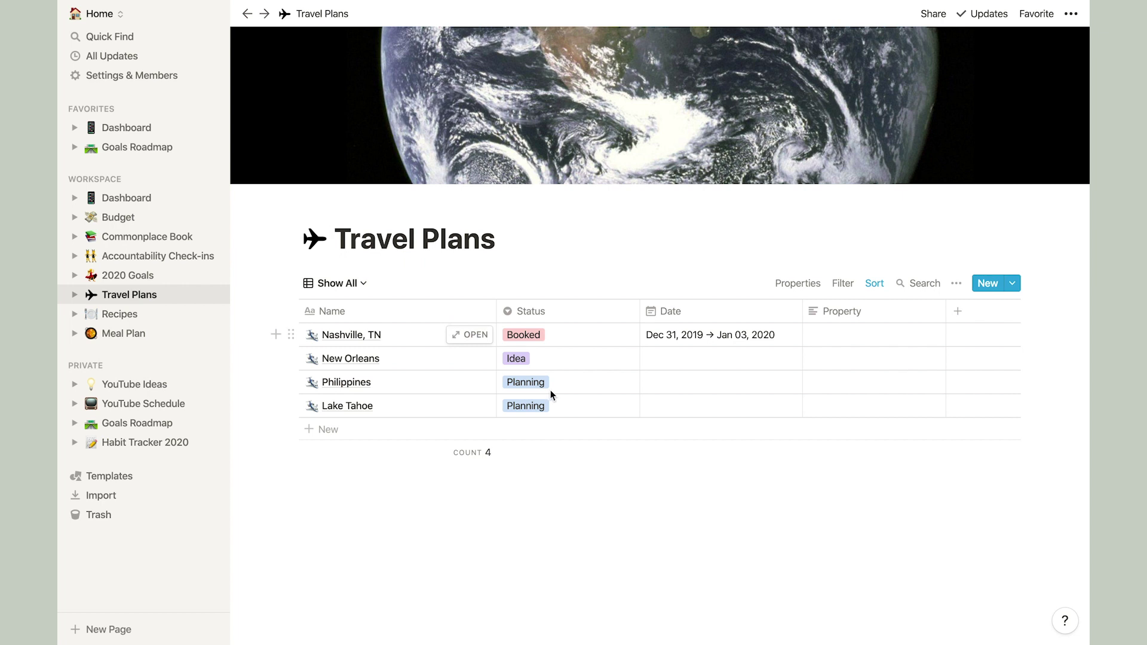
click(1013, 284)
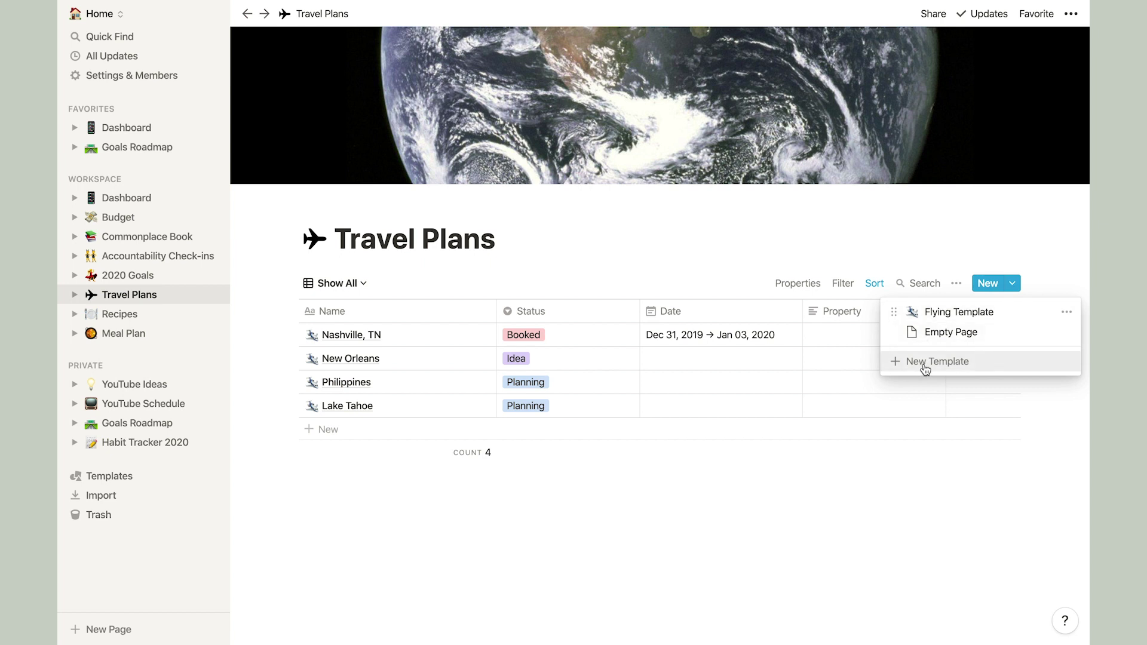
click(1066, 312)
click(976, 293)
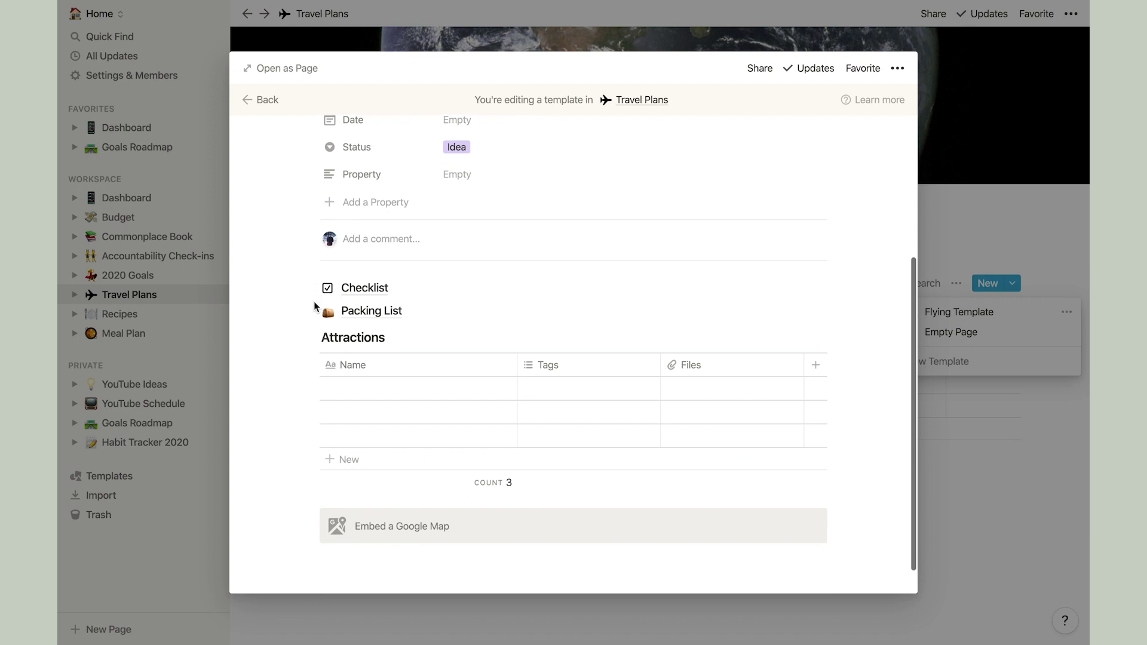
click(367, 529)
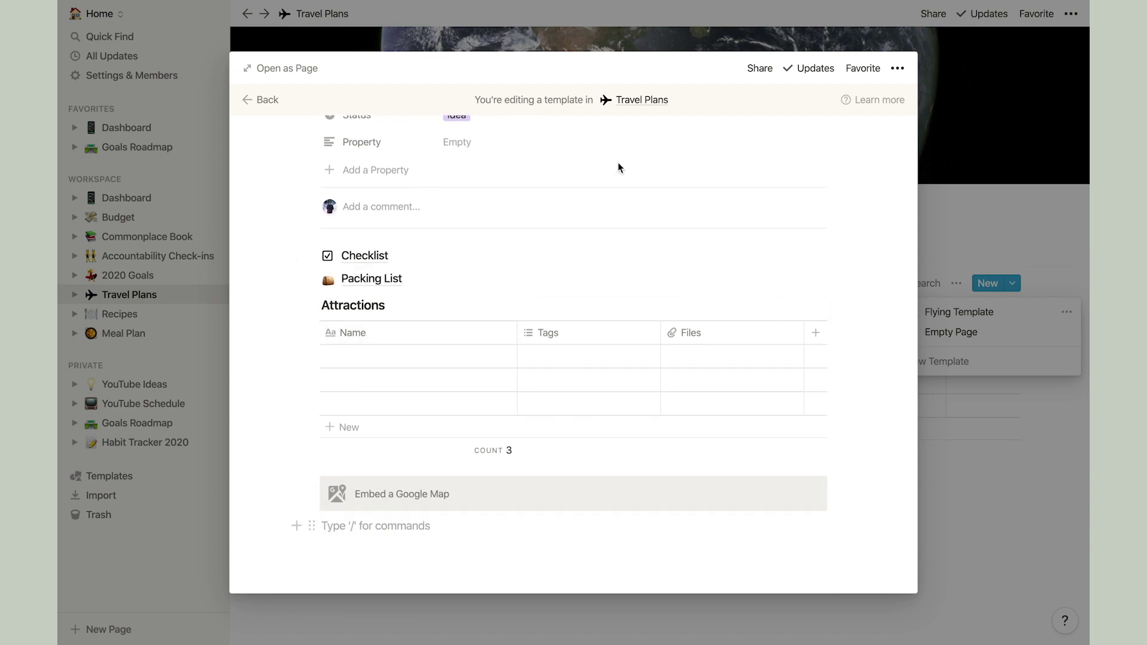
scroll(618, 167, up, 5)
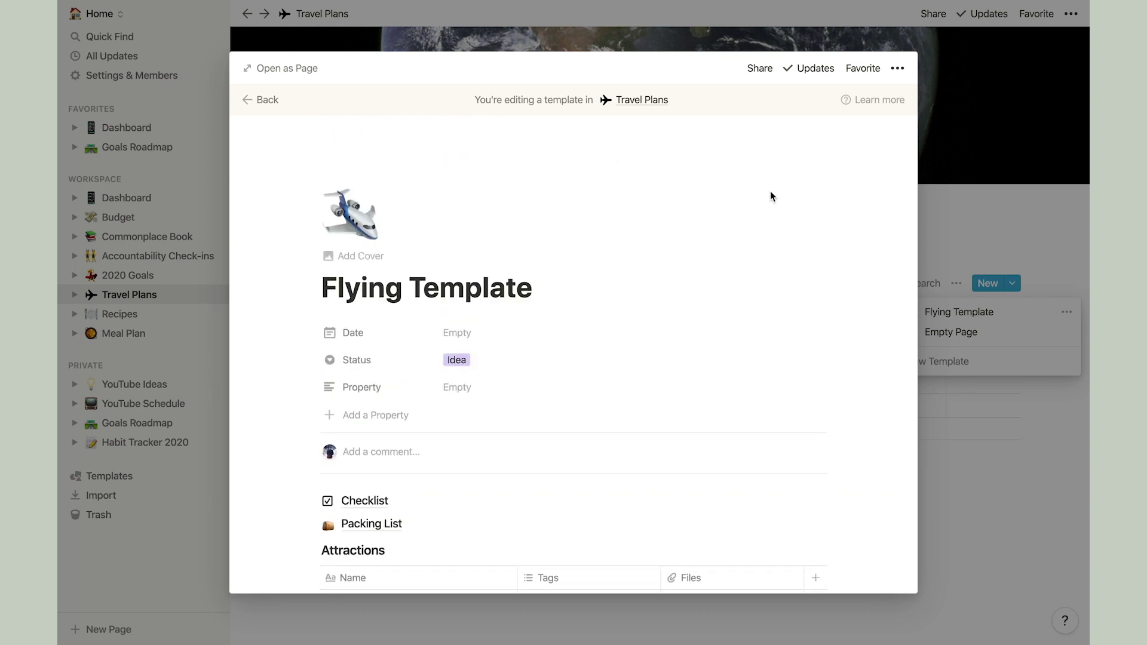
click(949, 326)
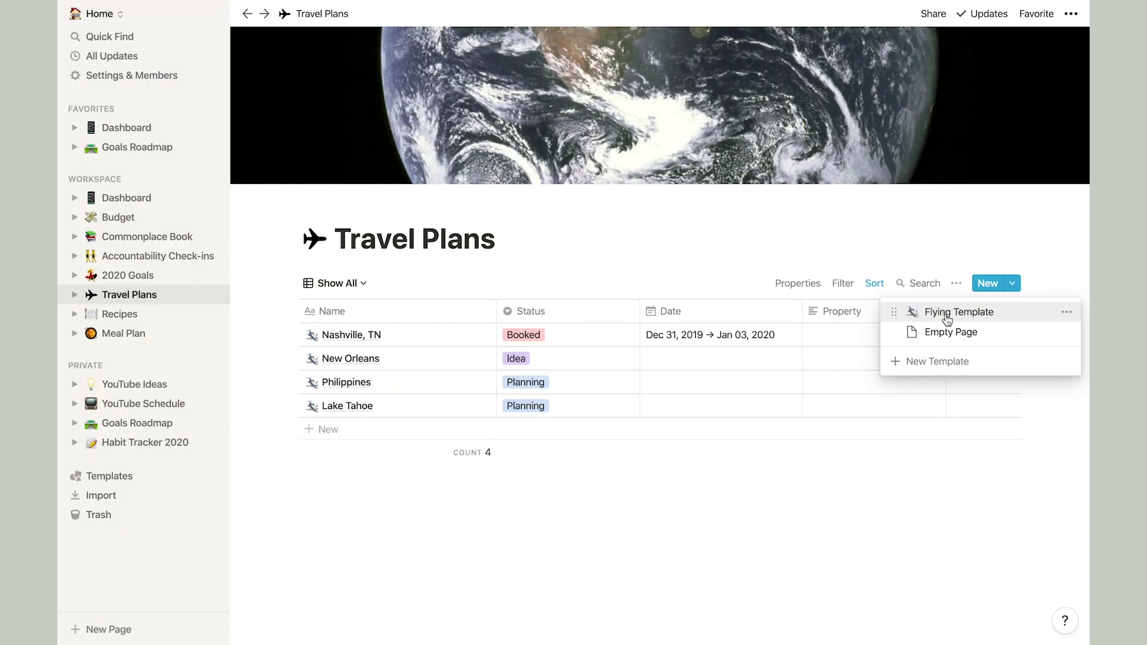
Create a Travel Plans entry from the Flying Template and title it New York.
click(948, 317)
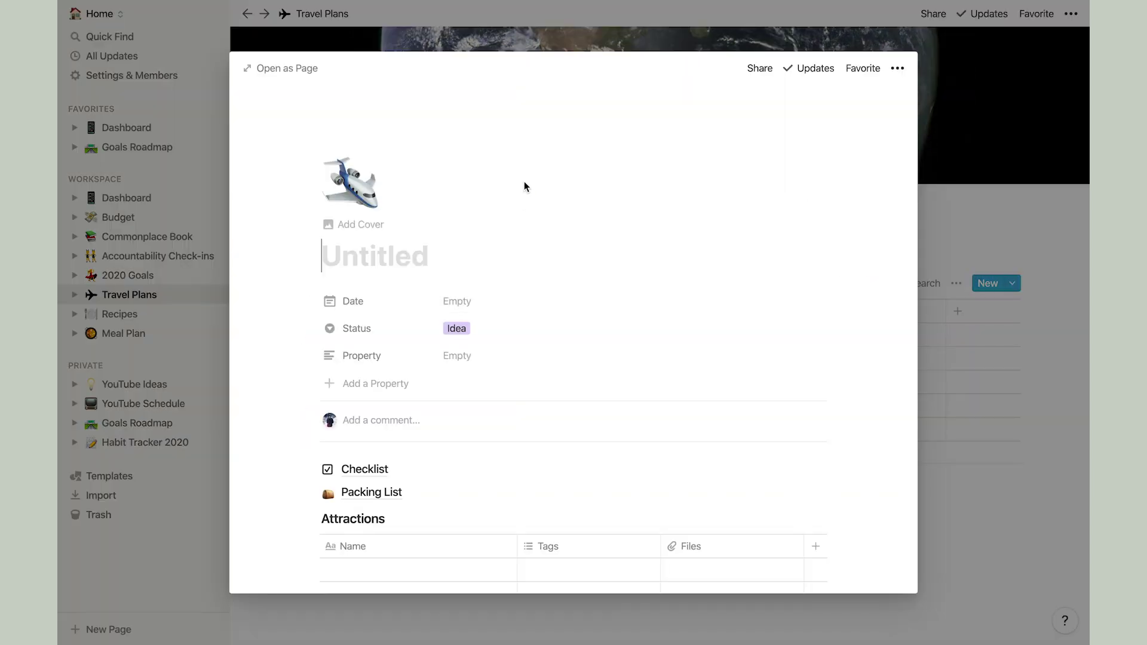
text(New)
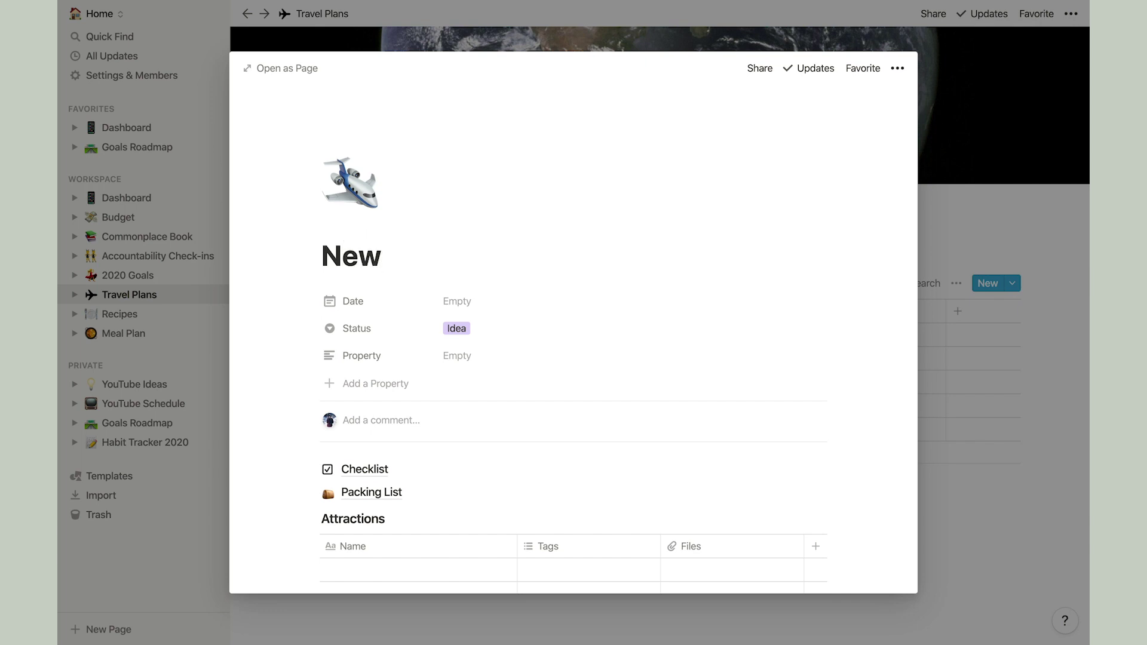
key(BackSpace)
key(BackSpace)
text(ew York)
Add Empire State Building as the first entry in the New York page's Attractions table.
scroll(469, 307, down, 3)
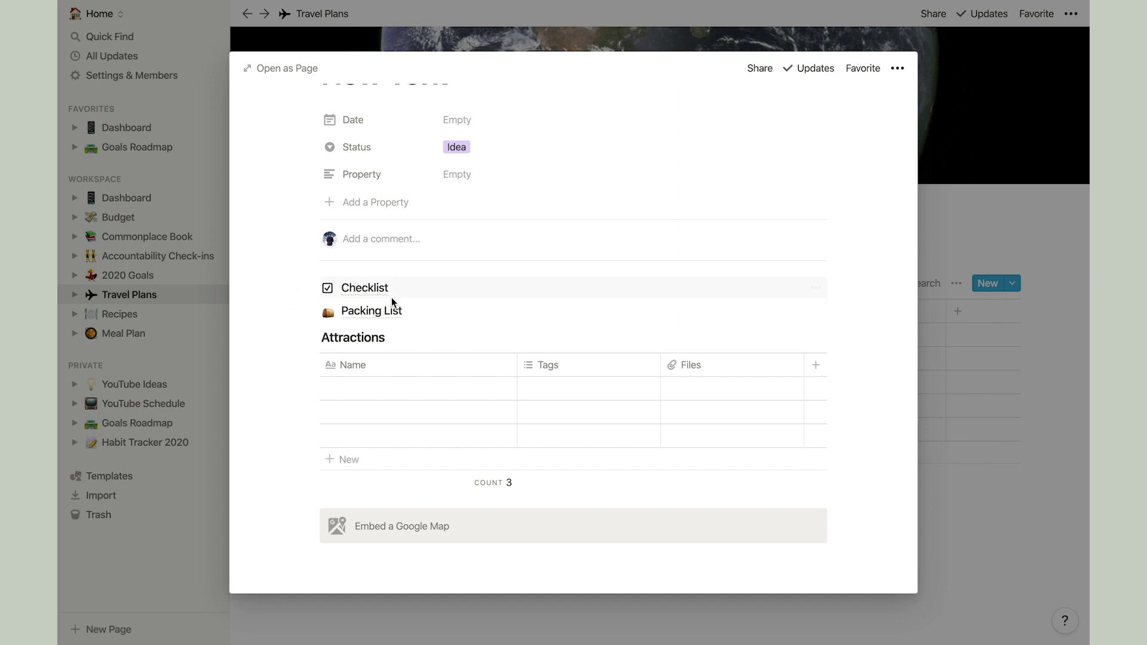
scroll(377, 358, down, 1)
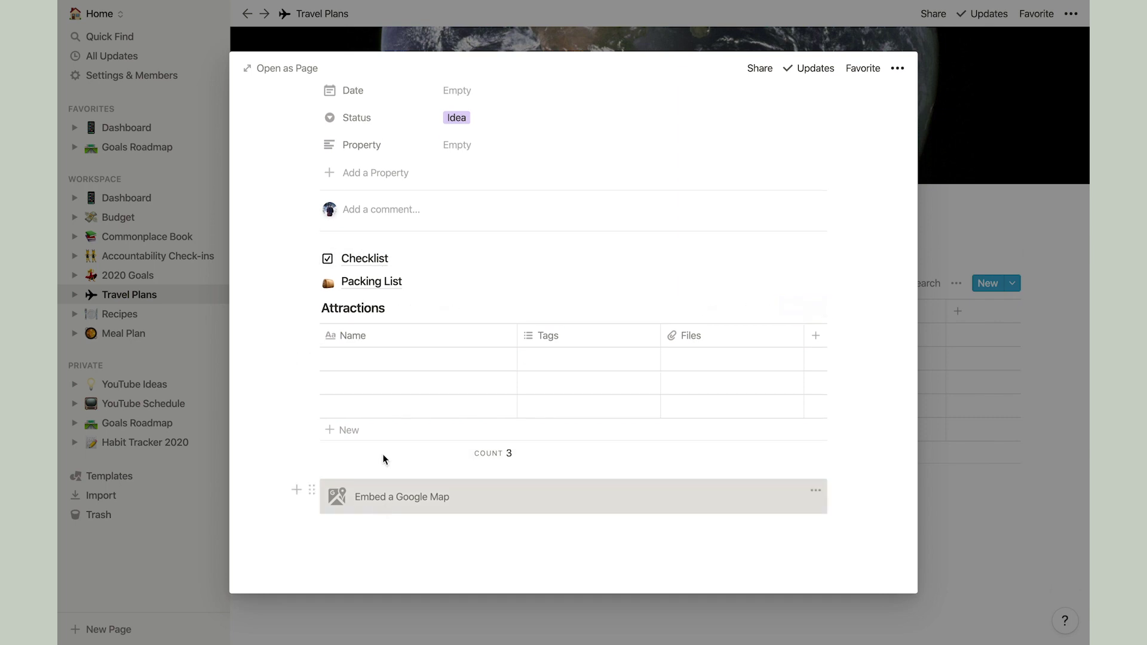
click(357, 361)
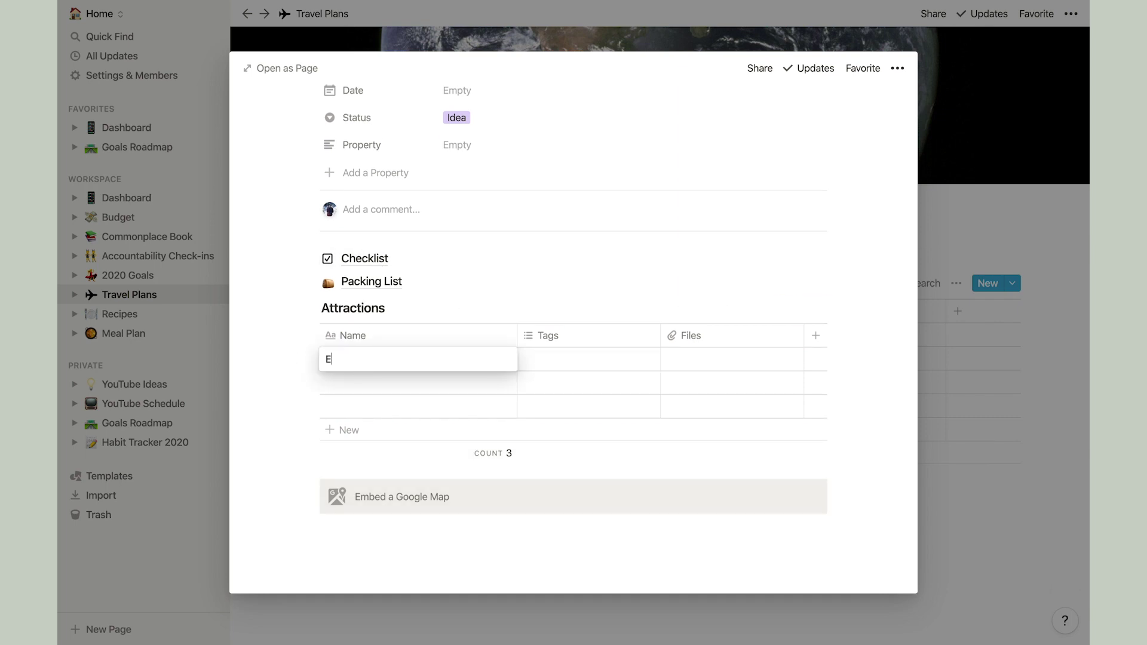
text(Empire State Building)
key(Return)
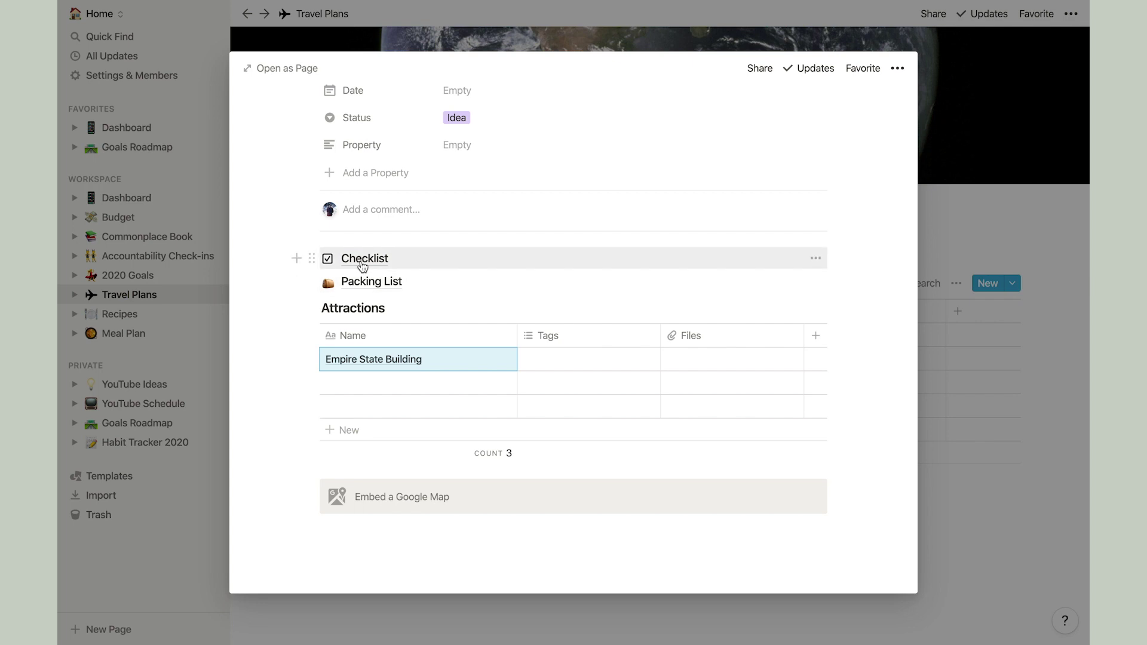
Open the New York trip's Checklist, look through its tasks, and return to the New York page.
click(363, 263)
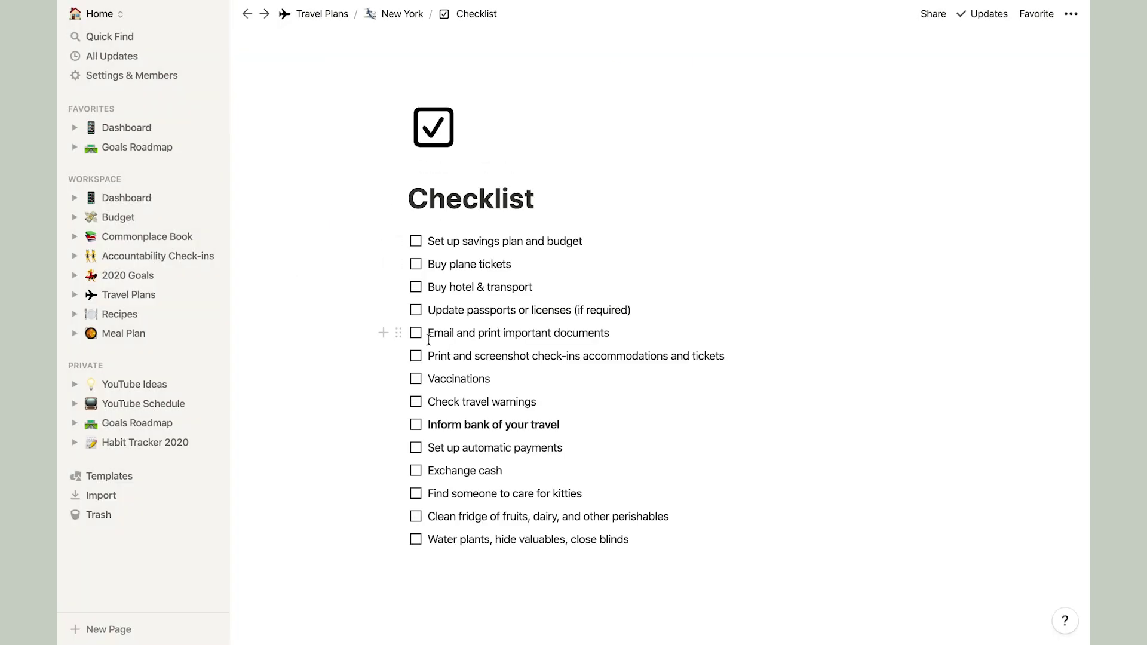
scroll(428, 340, down, 3)
scroll(418, 329, up, 3)
click(393, 13)
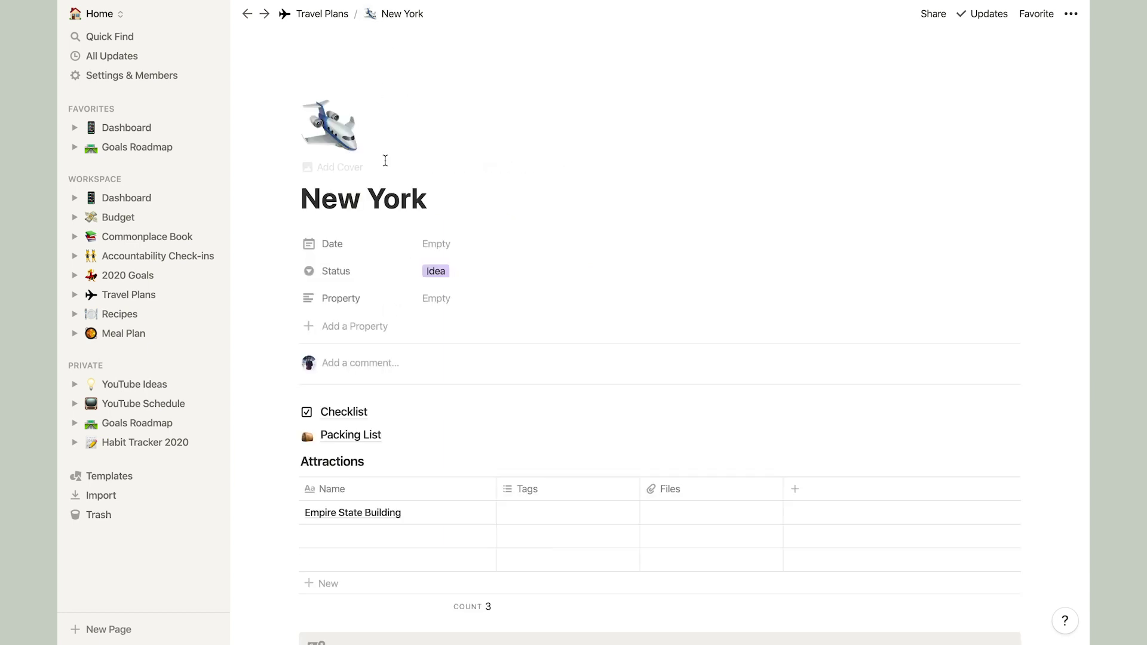
Look through the New York trip's Packing List and return to the Travel Plans database.
click(349, 435)
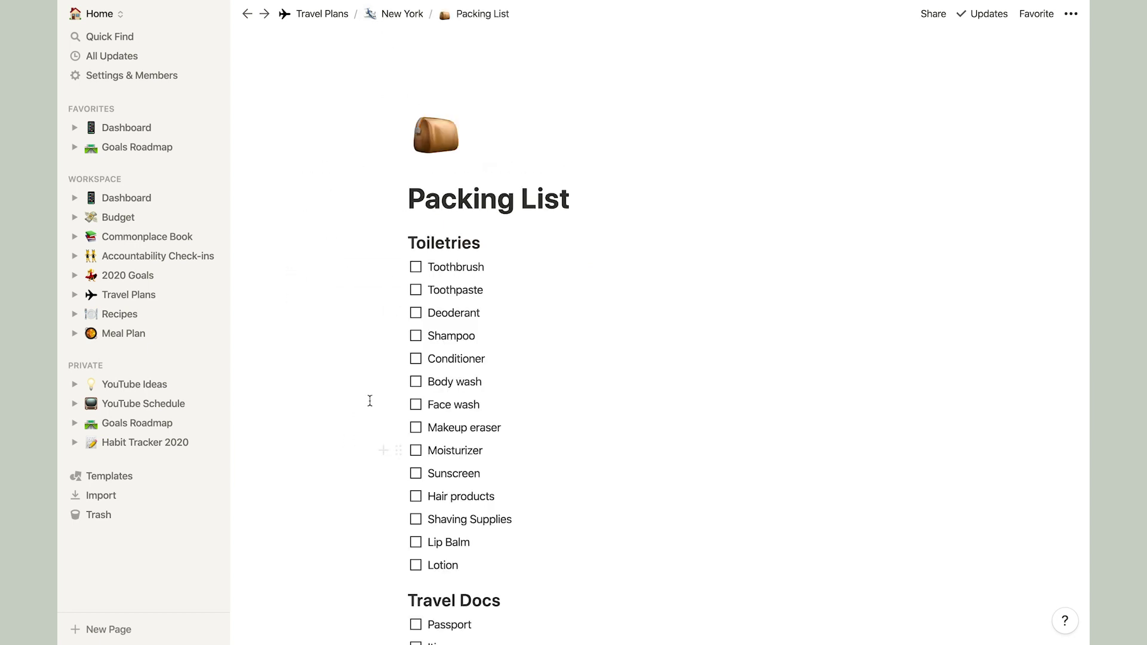
scroll(472, 256, down, 10)
scroll(441, 238, up, 10)
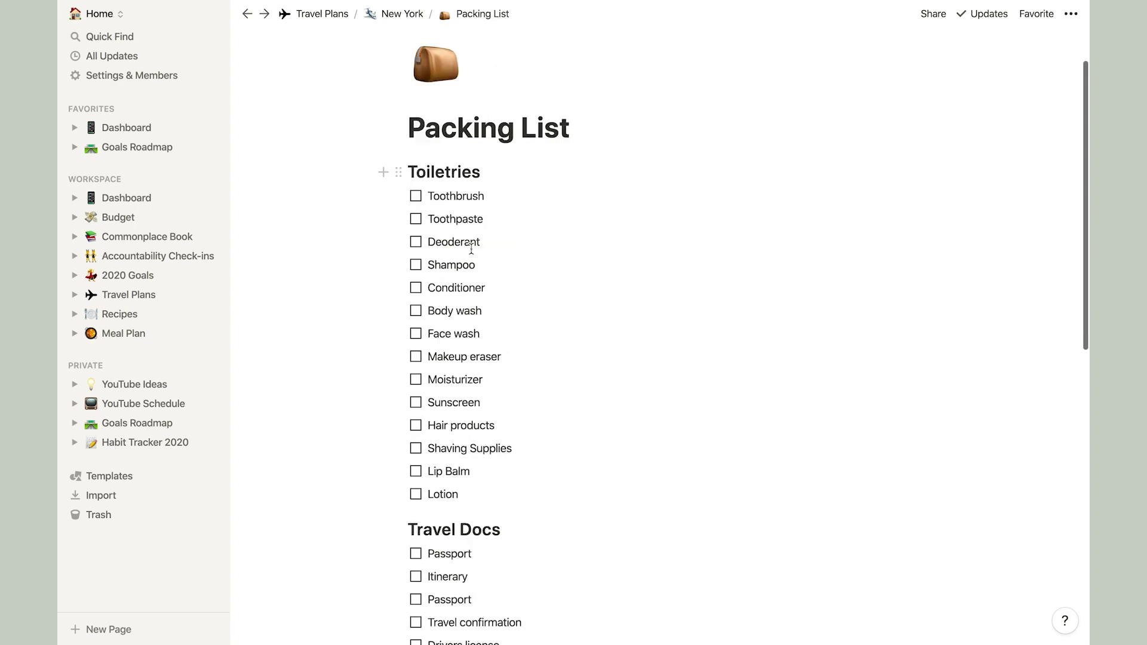
click(322, 13)
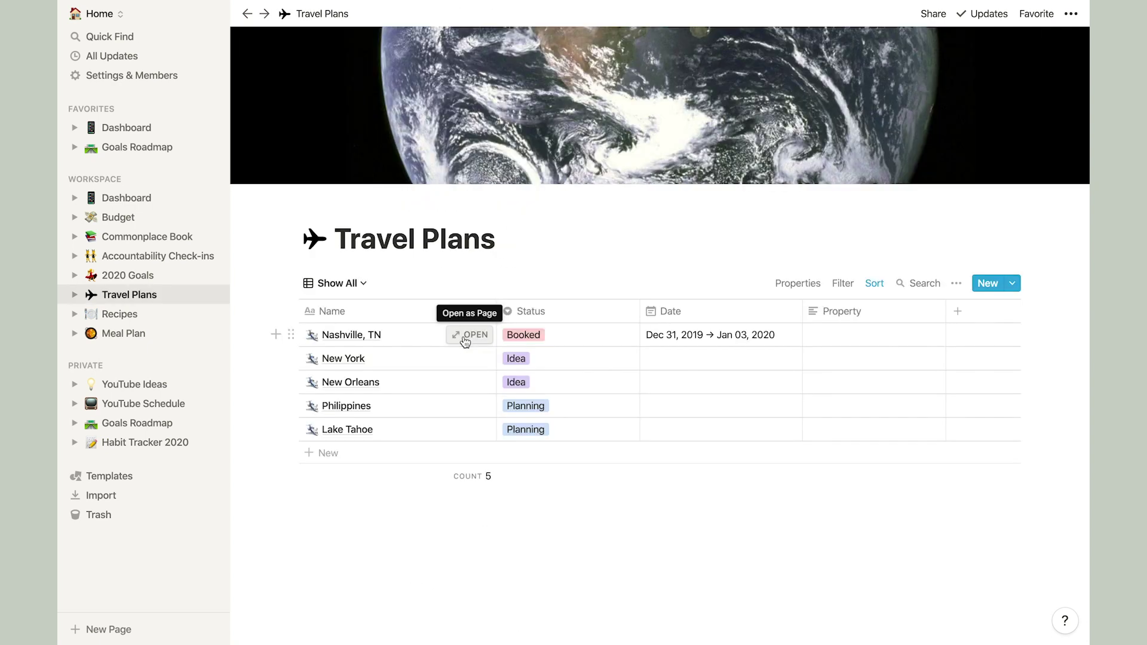
Open the Nashville, TN trip from the Travel Plans database and expand it to a full page.
click(466, 342)
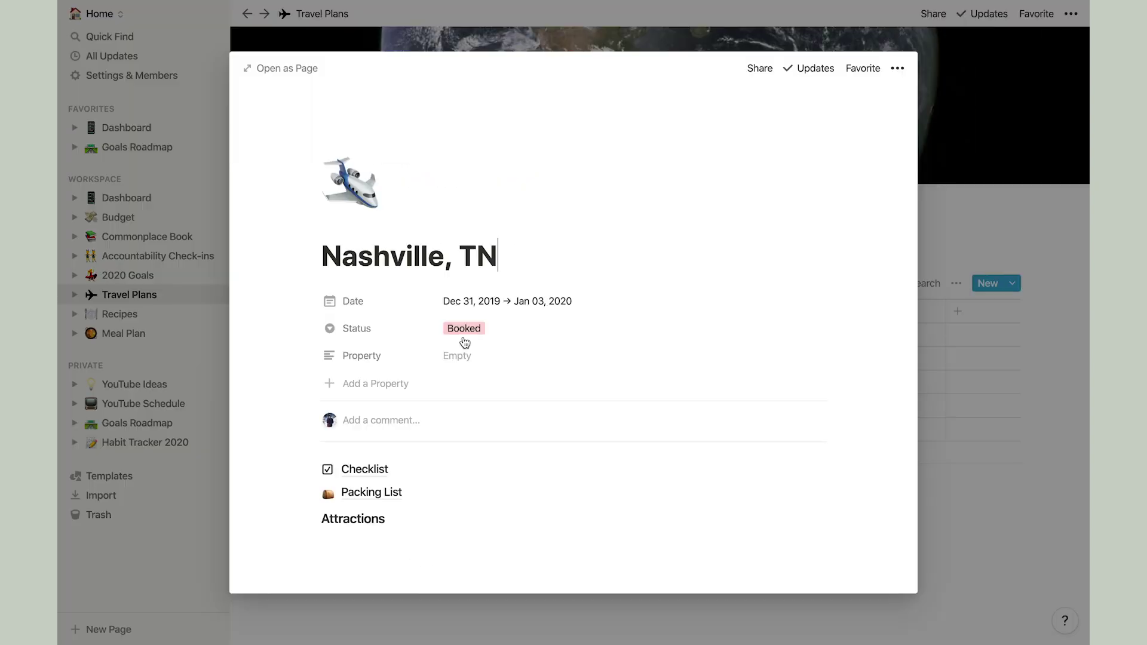
scroll(562, 423, down, 3)
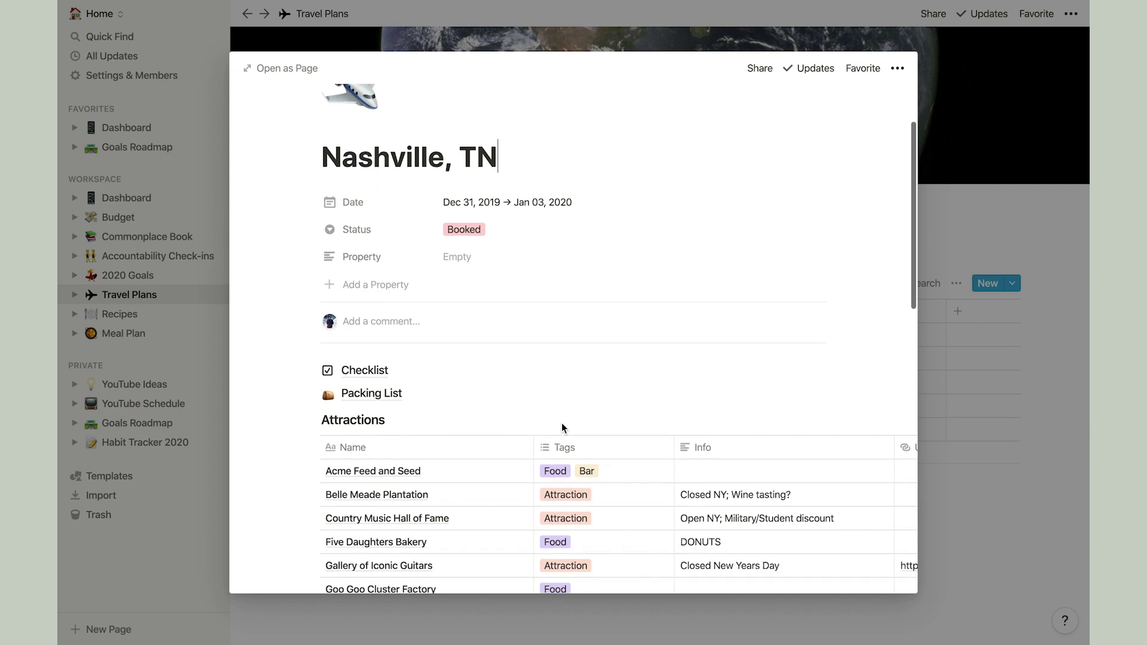
click(293, 70)
Examine the Nashville trip's Attractions table, including its tags, info, URL and checkbox columns.
scroll(525, 218, down, 10)
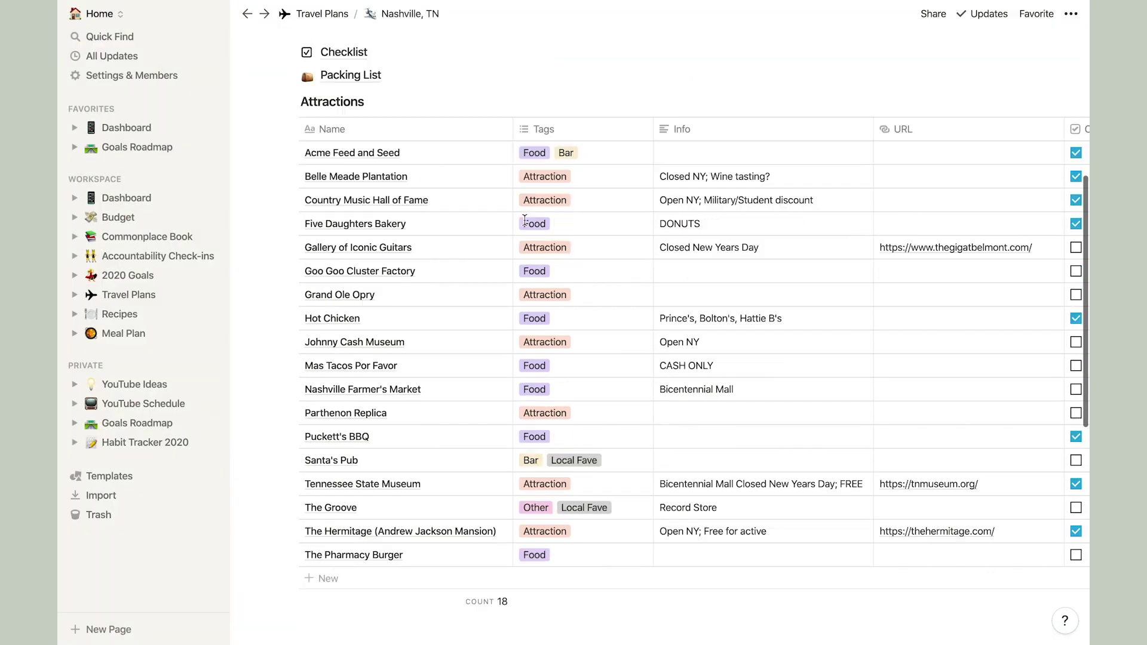
scroll(647, 490, up, 2)
scroll(648, 490, down, 3)
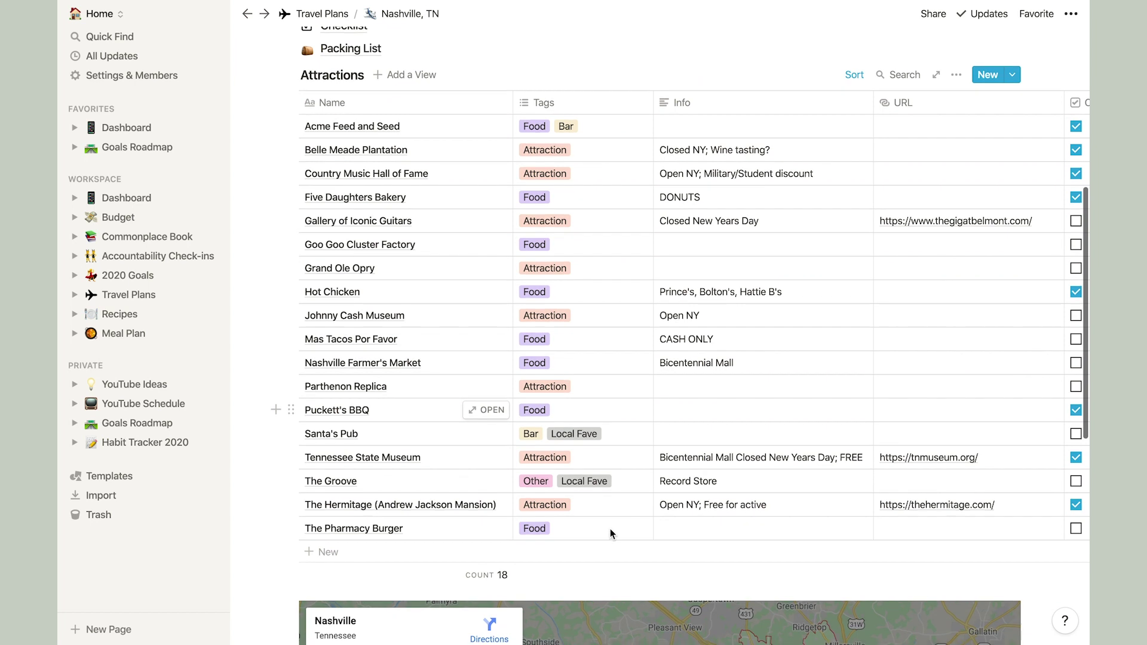
scroll(456, 558, right, 5)
scroll(456, 559, left, 4)
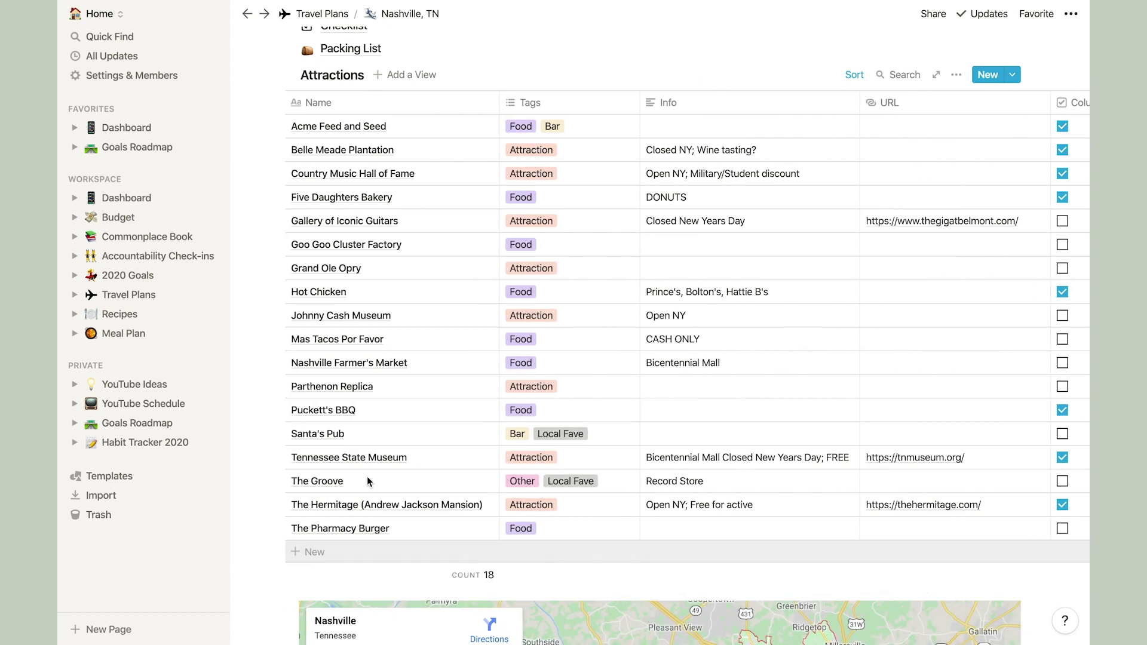
scroll(367, 476, right, 2)
scroll(367, 476, left, 3)
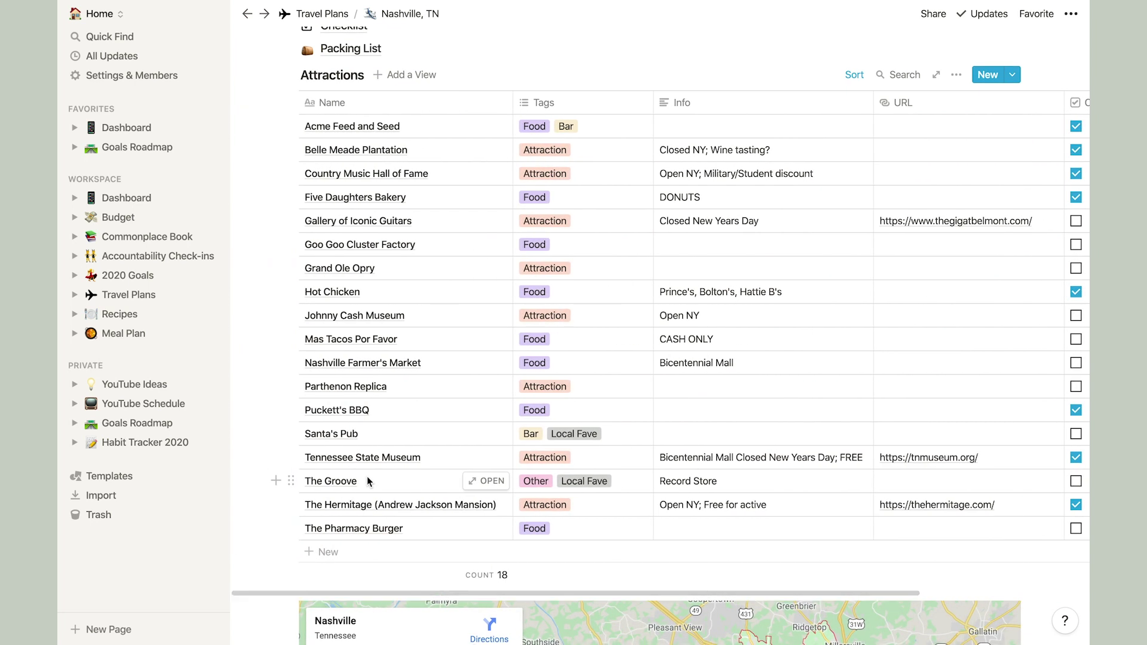
scroll(425, 207, up, 1)
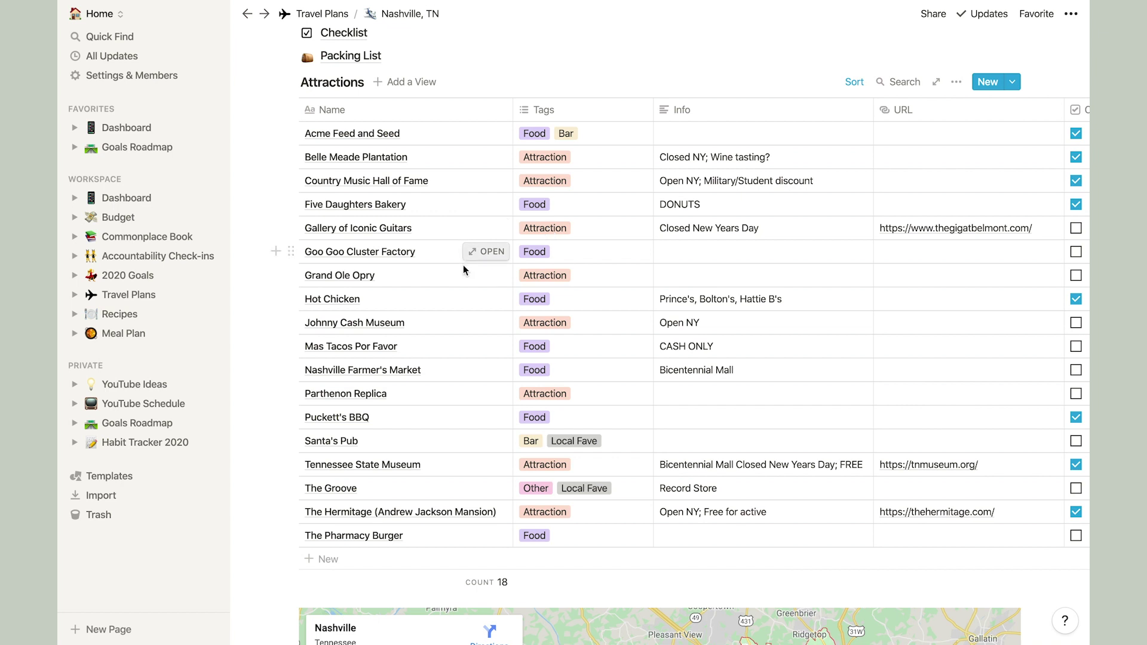
scroll(464, 264, right, 5)
scroll(463, 264, left, 5)
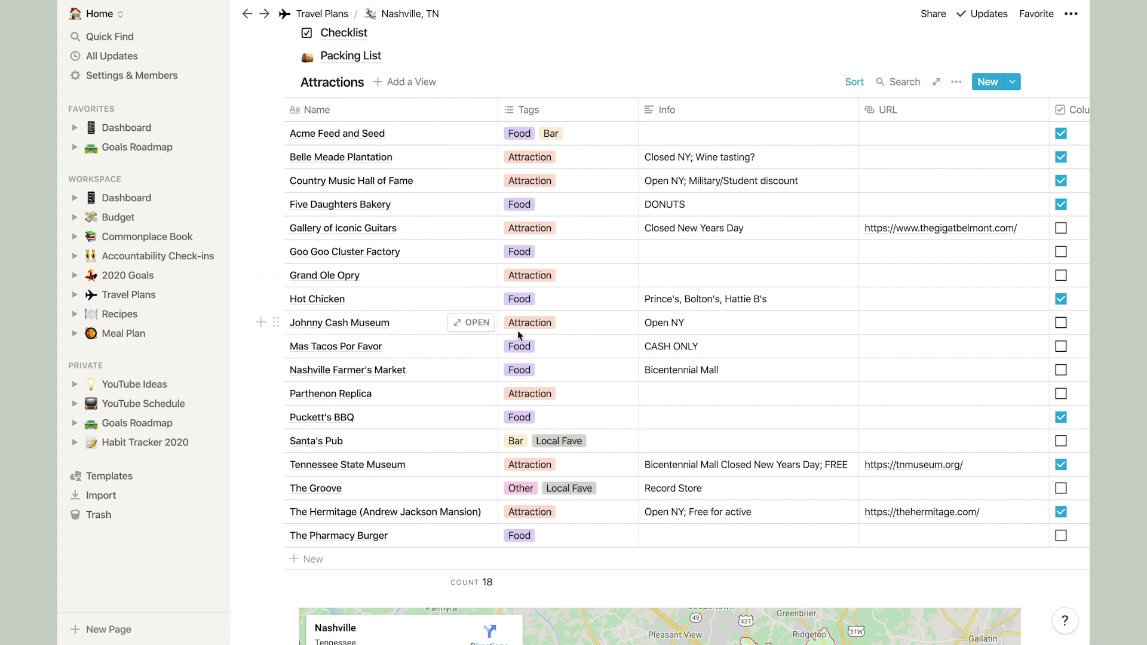
scroll(544, 393, right, 4)
Return to the Travel Plans database and view the templates available for new entries, without creating one.
key(super+bracketleft)
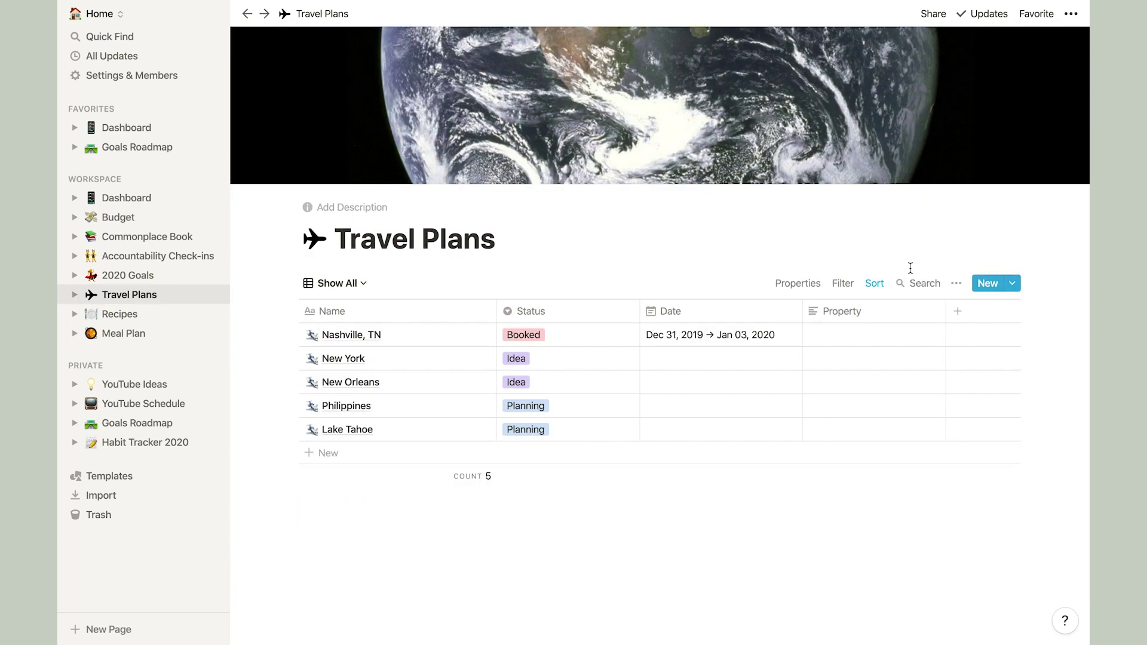
click(1012, 285)
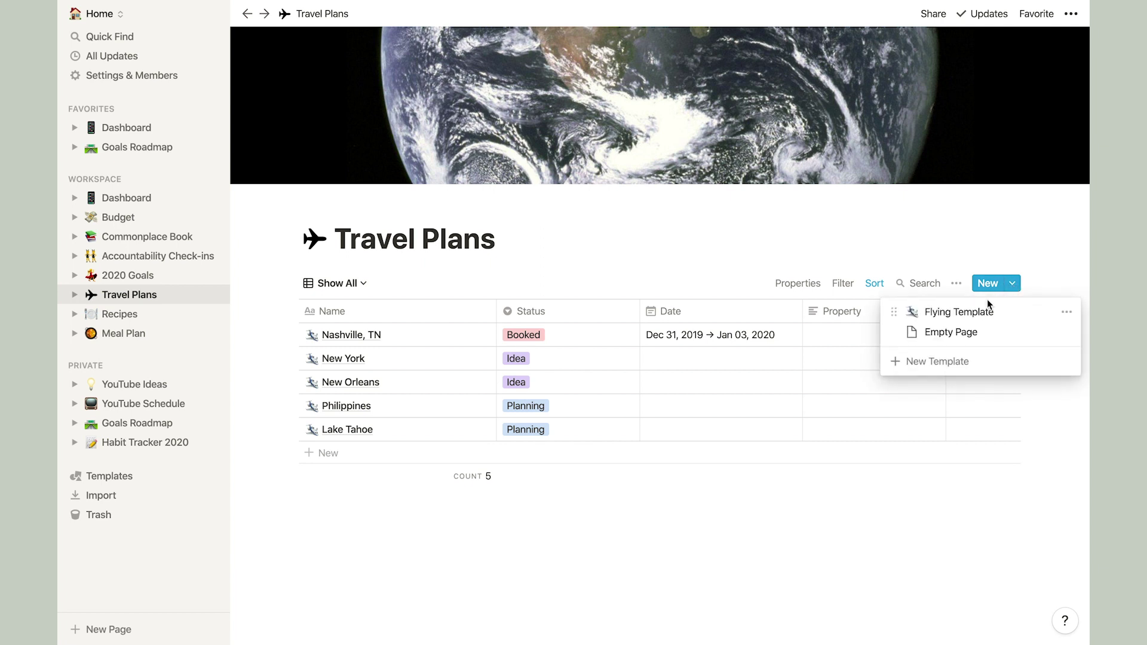
click(603, 254)
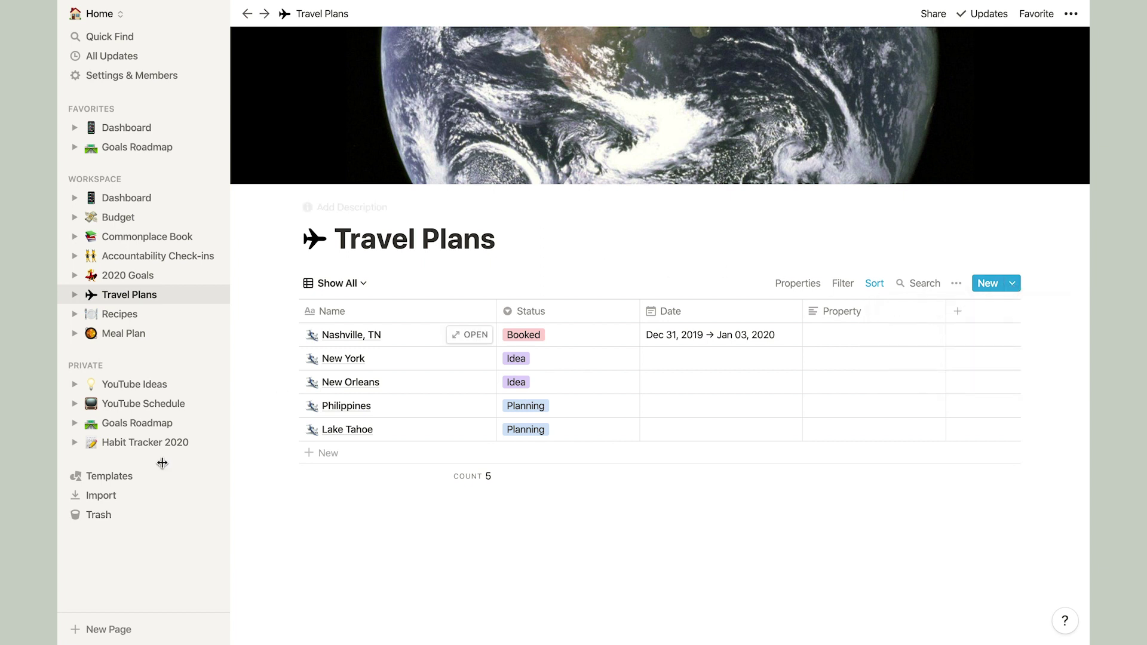